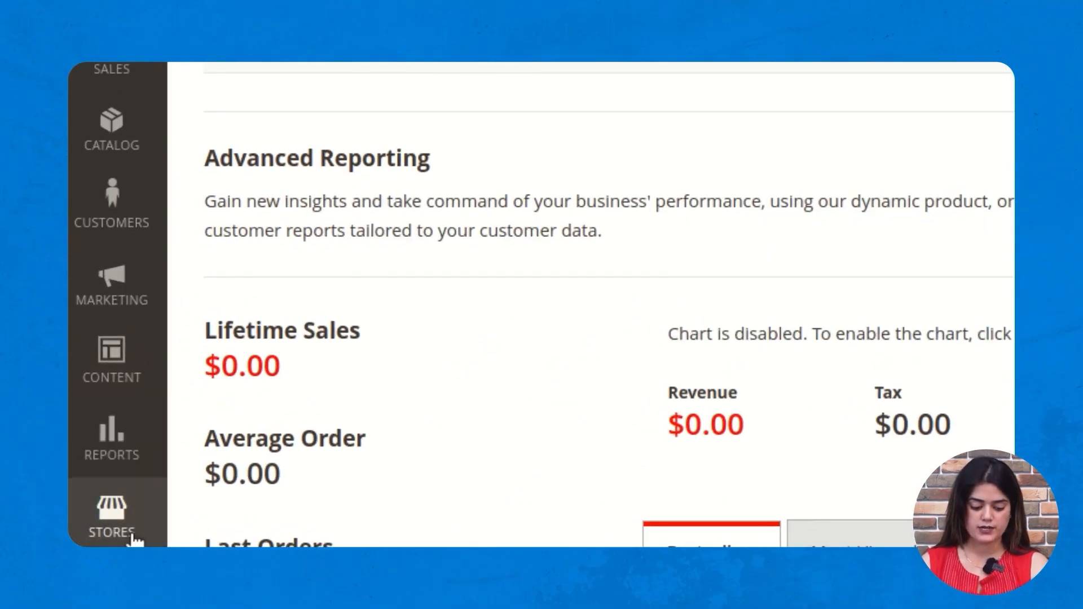
- Open the Stores menu from the dashboard's left sidebar
left_click(130, 533)
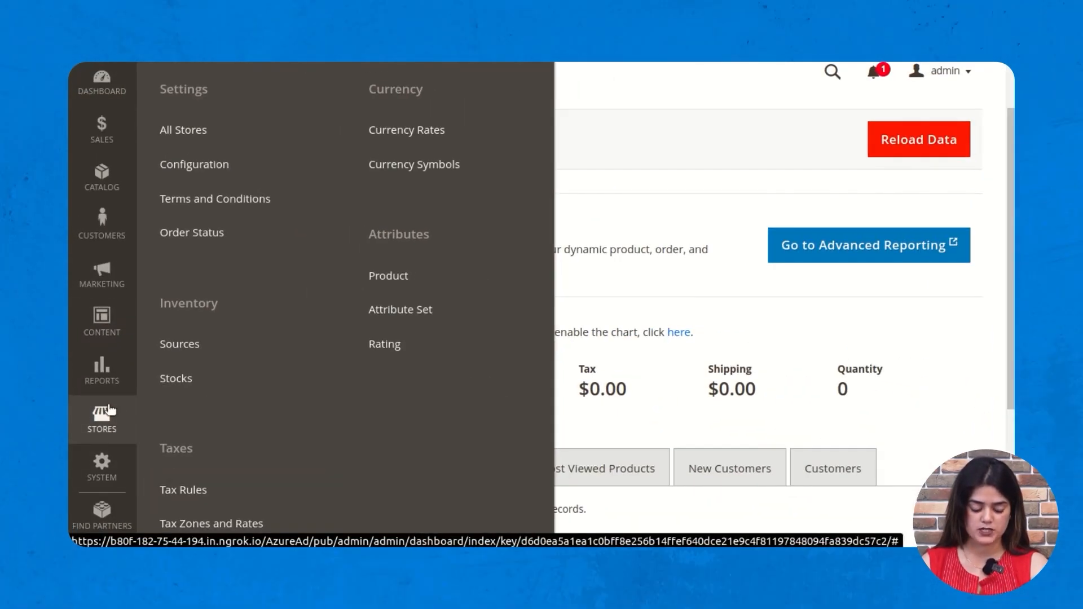
- Go to Stores > Configuration and expand WEBKUL Azure Login's General Configuration section
scroll(186, 458, "up", 1)
scroll(186, 458, "up", 1)
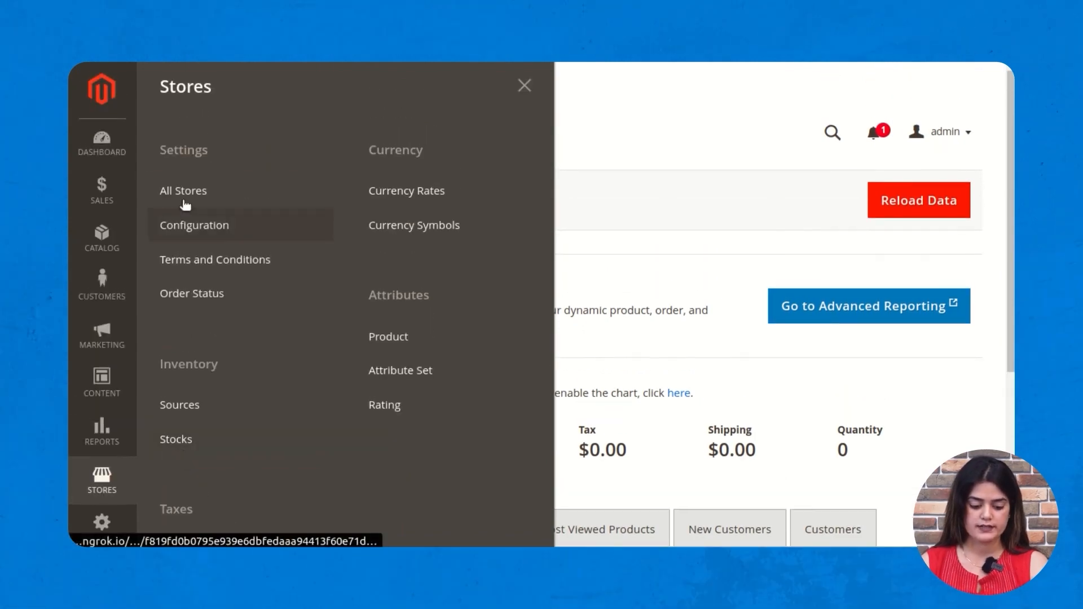
left_click(207, 227)
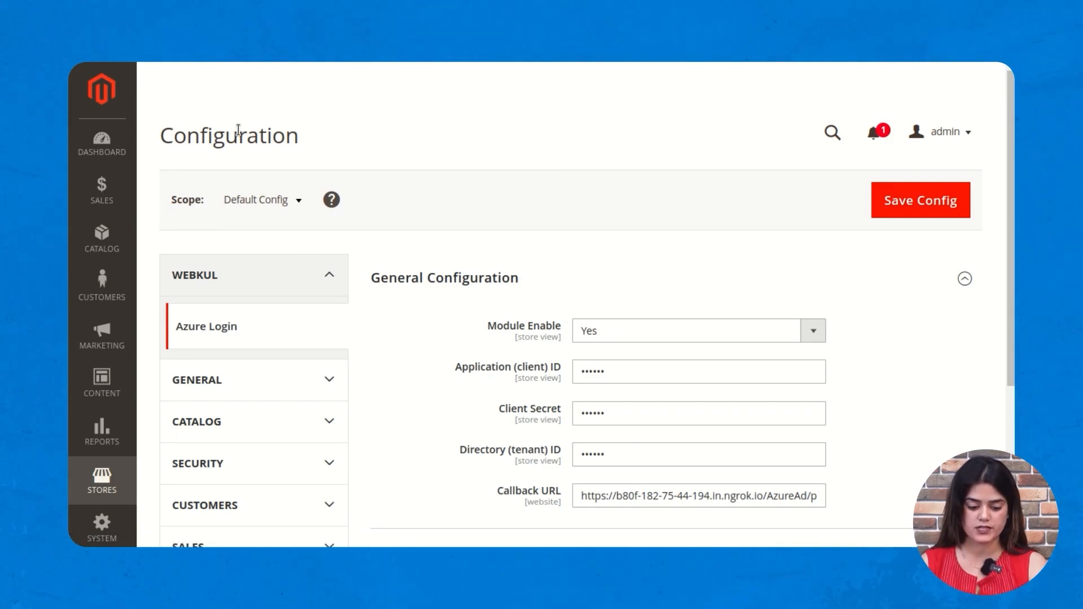
left_click_drag(331, 141, 198, 138)
left_click(384, 135)
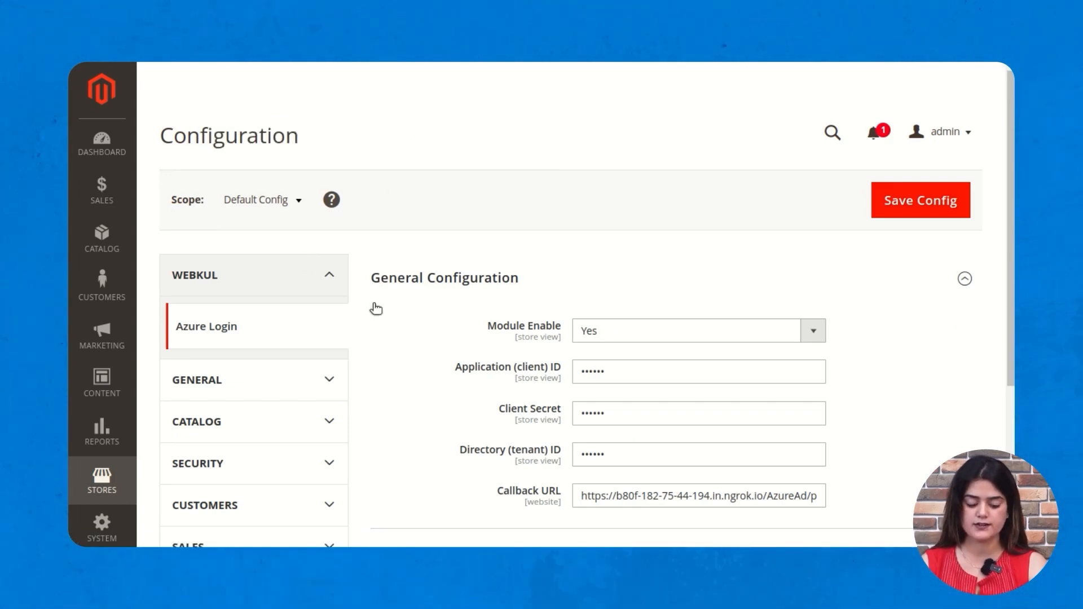
scroll(373, 282, "down", 2)
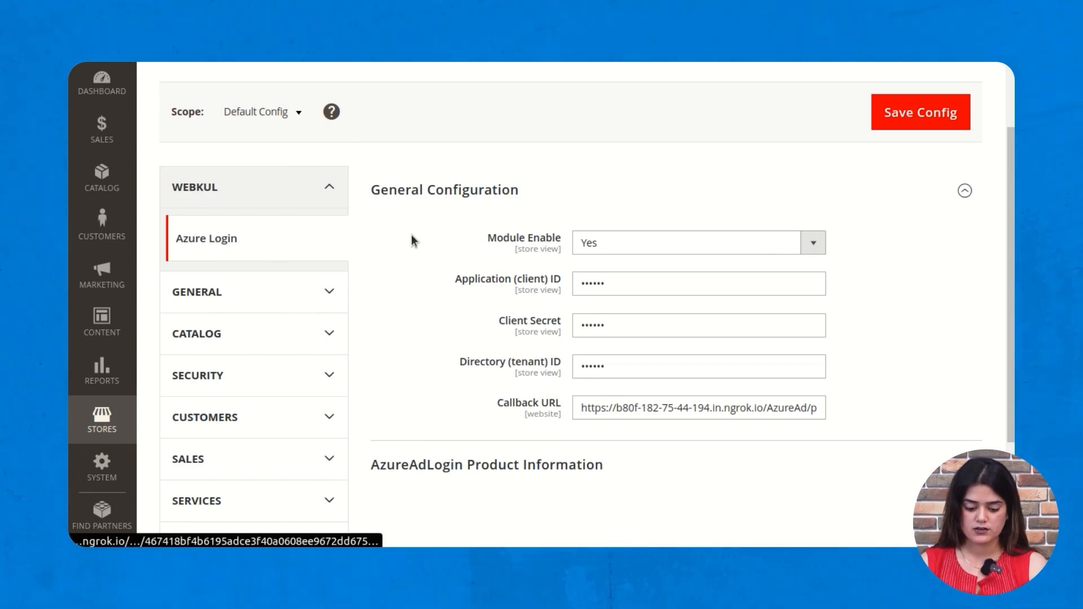
left_click_drag(355, 194, 554, 193)
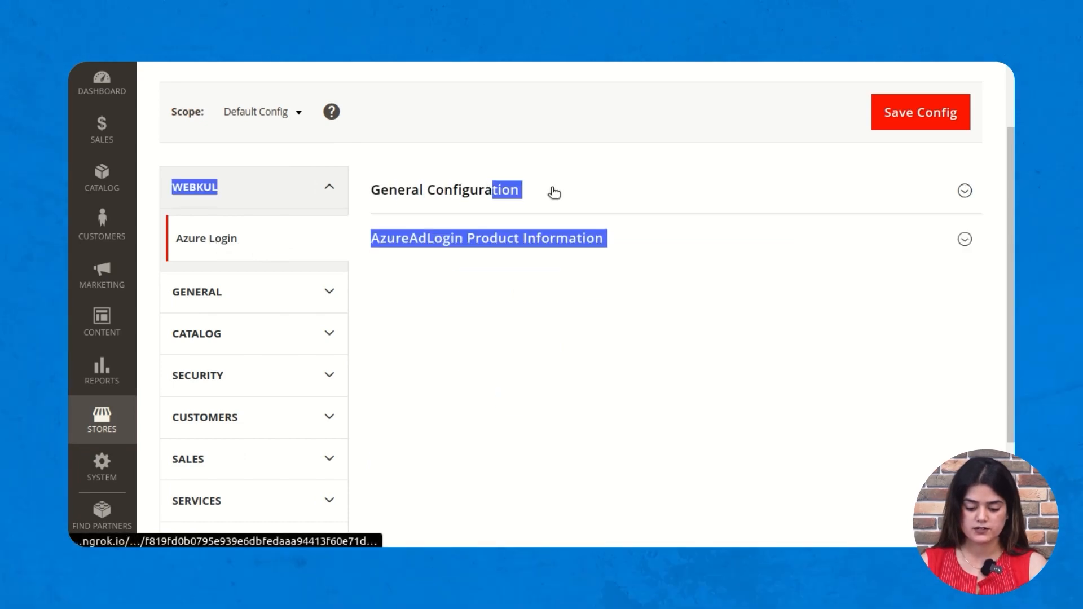
left_click(418, 243)
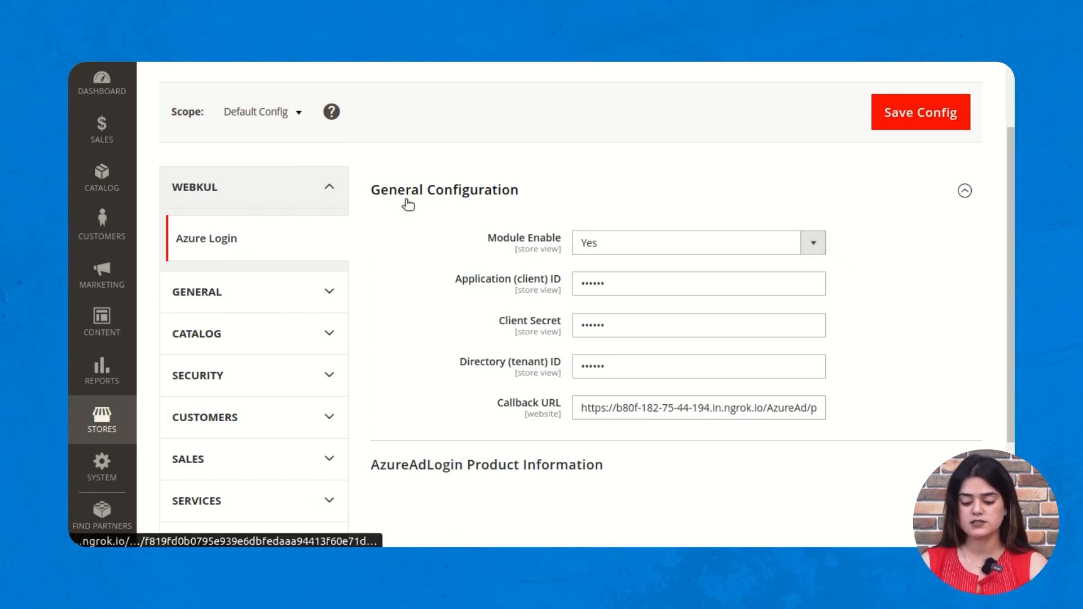
- Keep Module Enable set to Yes and point out the Application (client) ID field
left_click(819, 248)
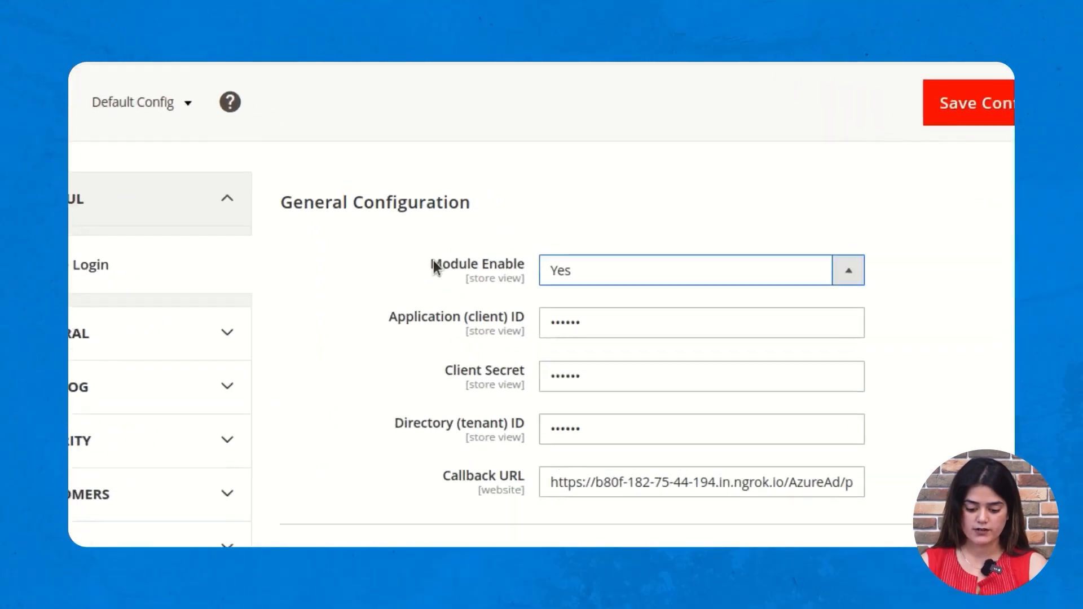
left_click_drag(434, 267, 524, 266)
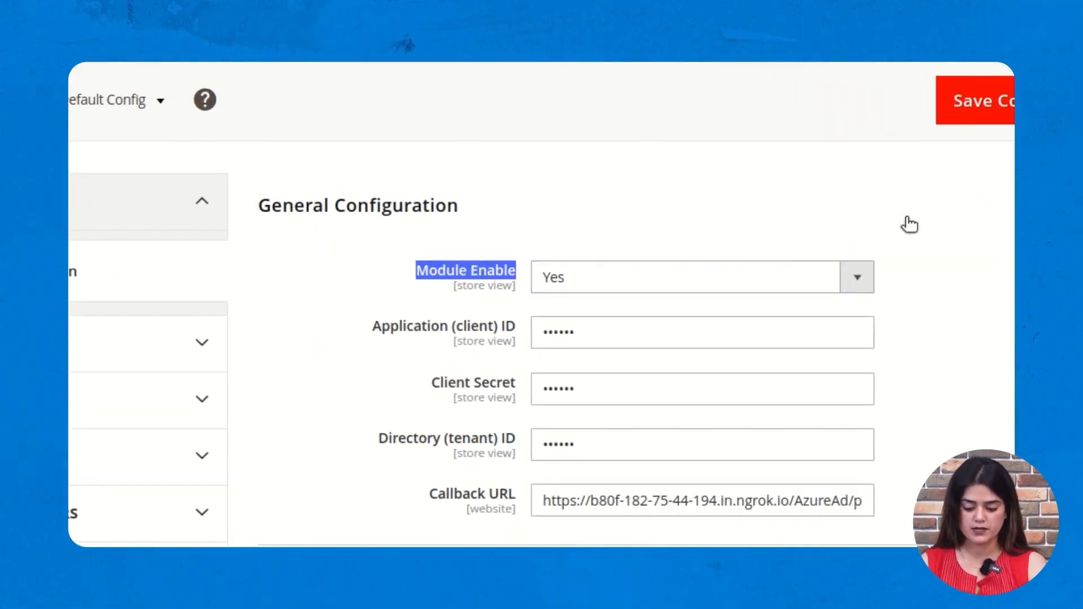
left_click(867, 277)
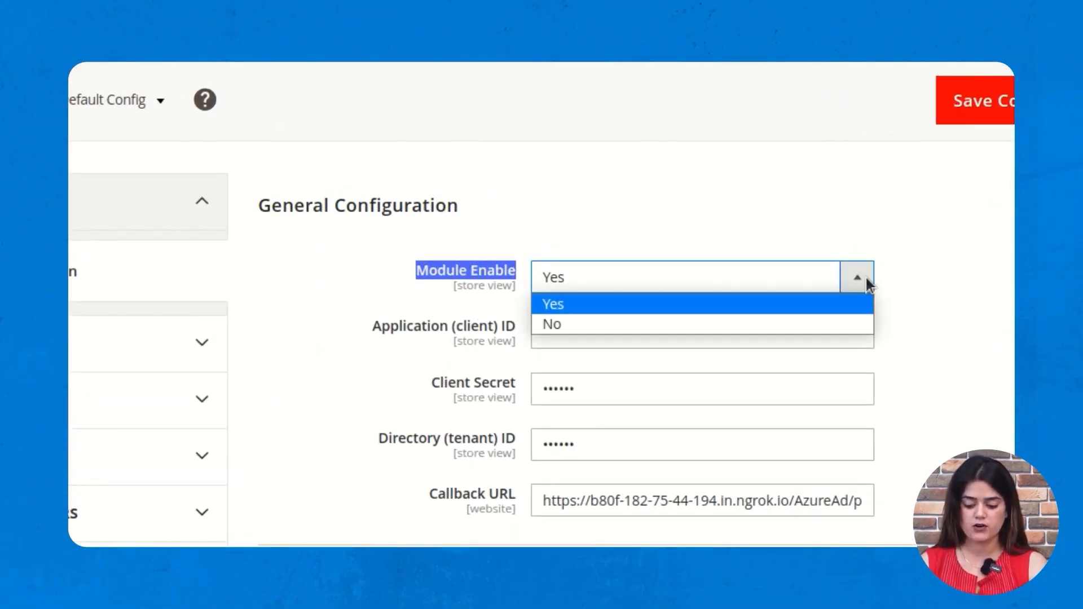
left_click(911, 332)
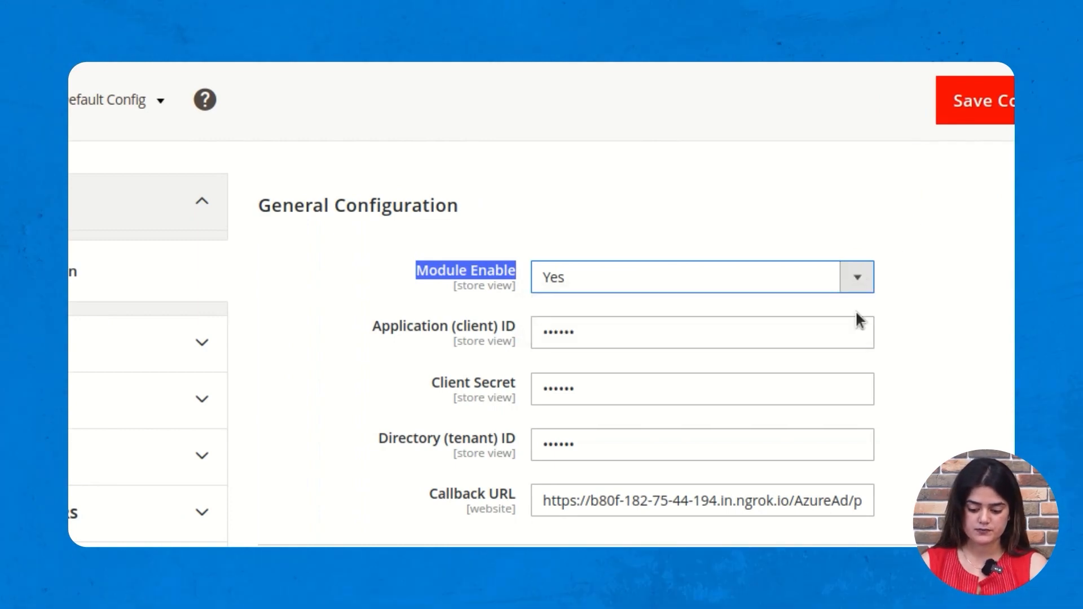
left_click(367, 330)
left_click_drag(368, 331, 408, 333)
left_click_drag(484, 326, 510, 327)
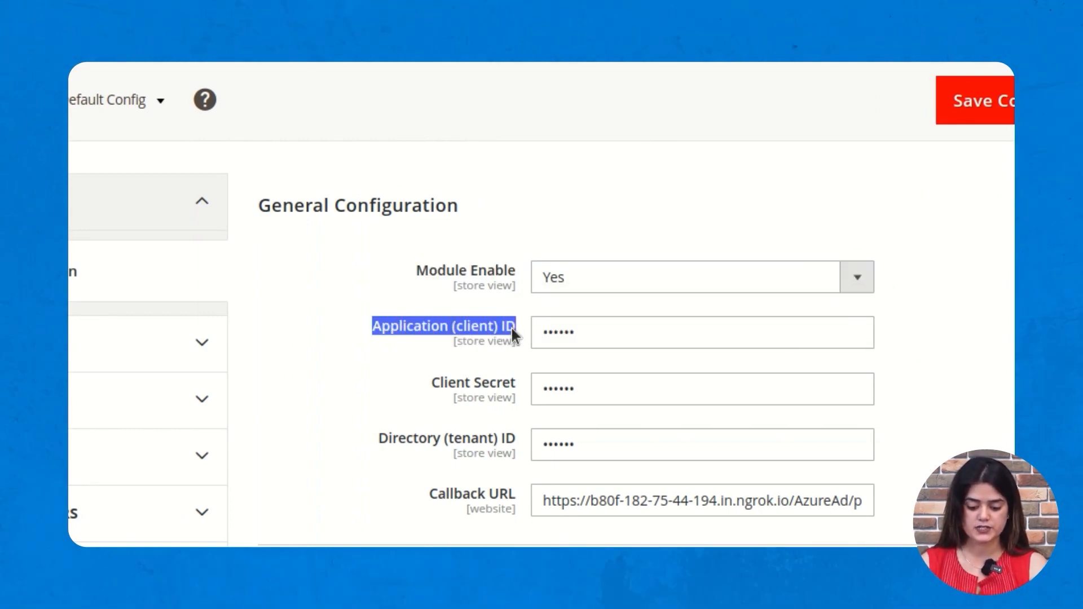
left_click(976, 341)
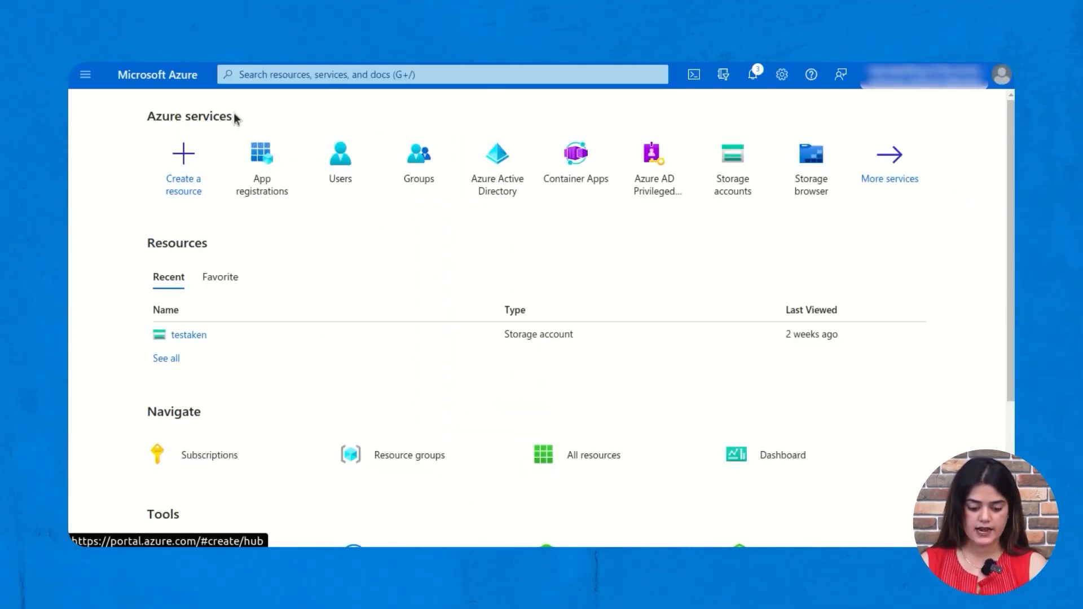
- Open the Azure SSO app registration and select its Application (client) ID
left_click(273, 180)
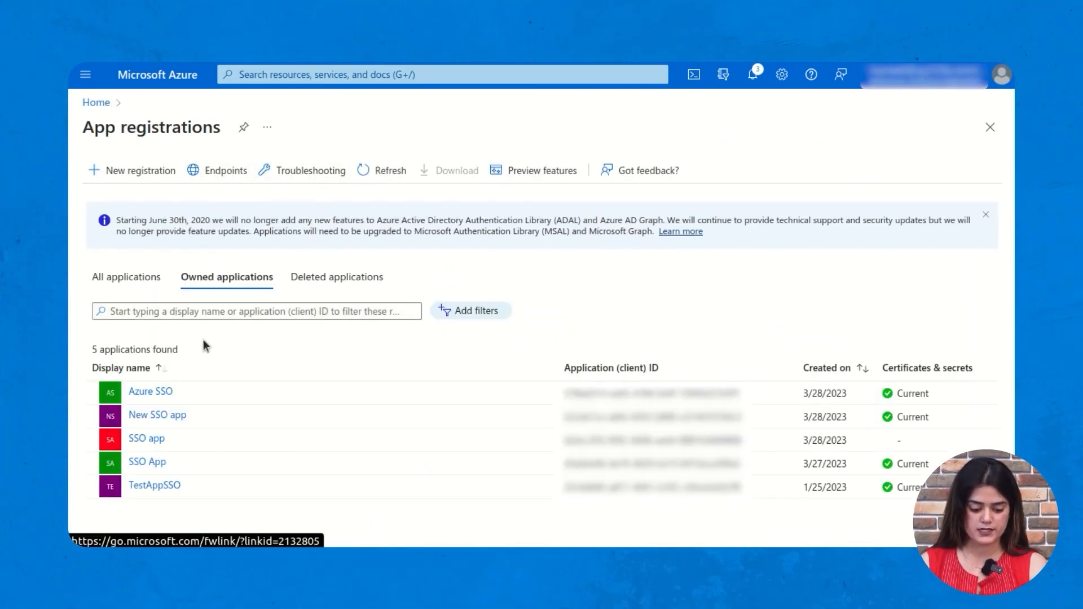
left_click(153, 392)
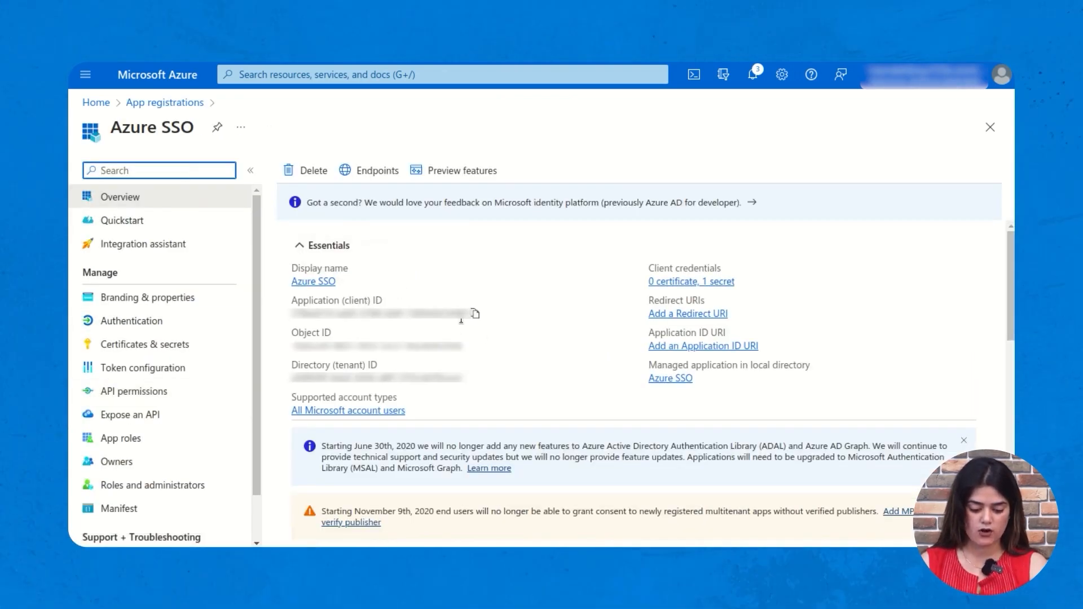
left_click_drag(460, 314, 355, 334)
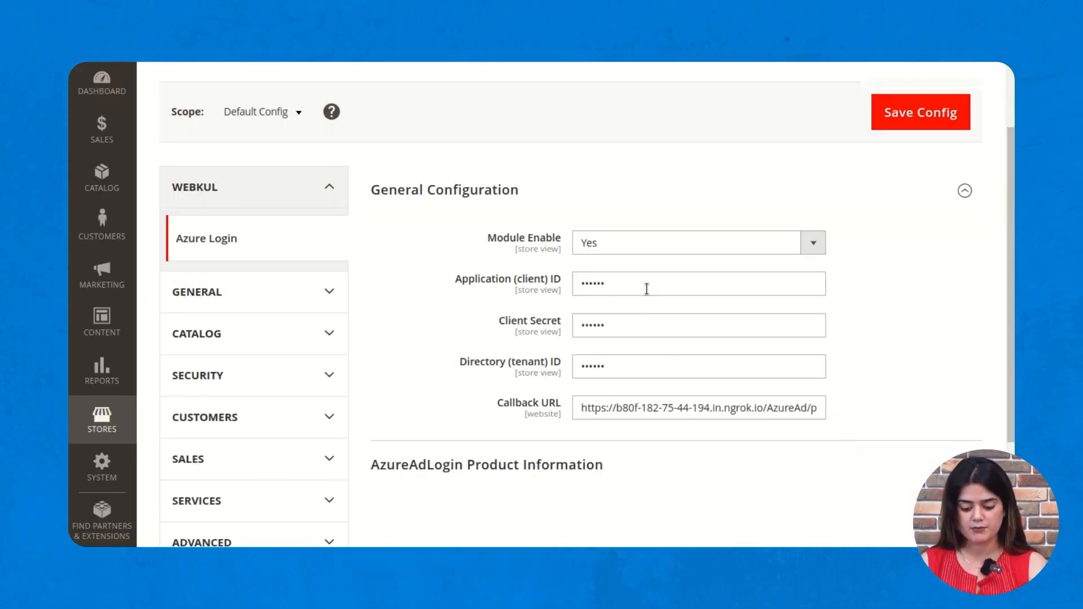
- Paste the client ID into Magento's Application ID field, then open Certificates & secrets
left_click(646, 289)
key("ctrl+a")
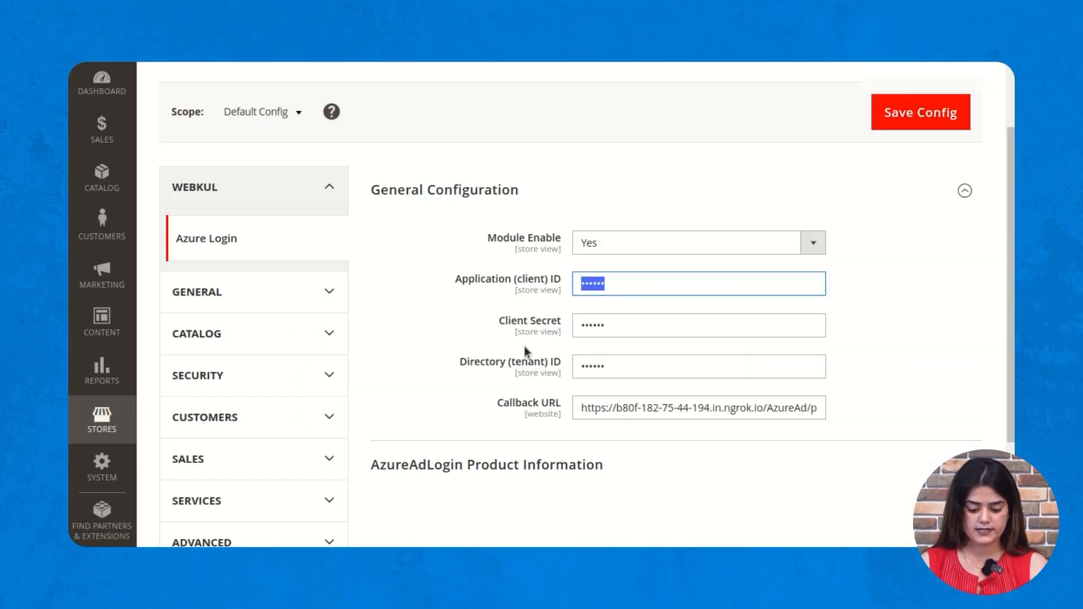
key("ctrl+v")
left_click_drag(510, 320, 505, 313)
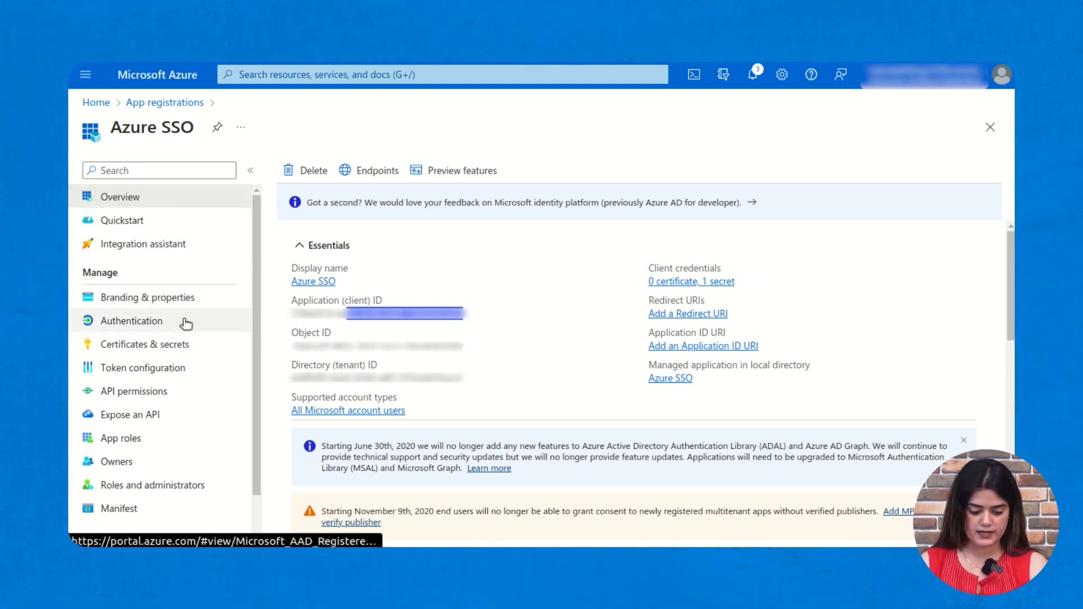
left_click(192, 350)
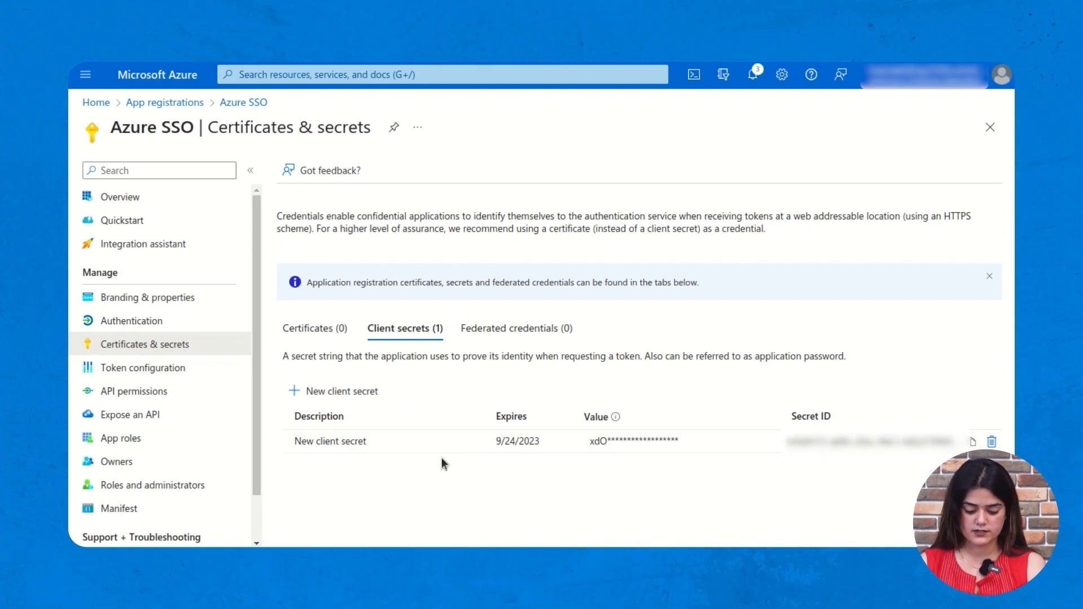
- Copy the Azure SSO client secret value into Magento's Client Secret field
left_click_drag(307, 442, 371, 495)
left_click(393, 505)
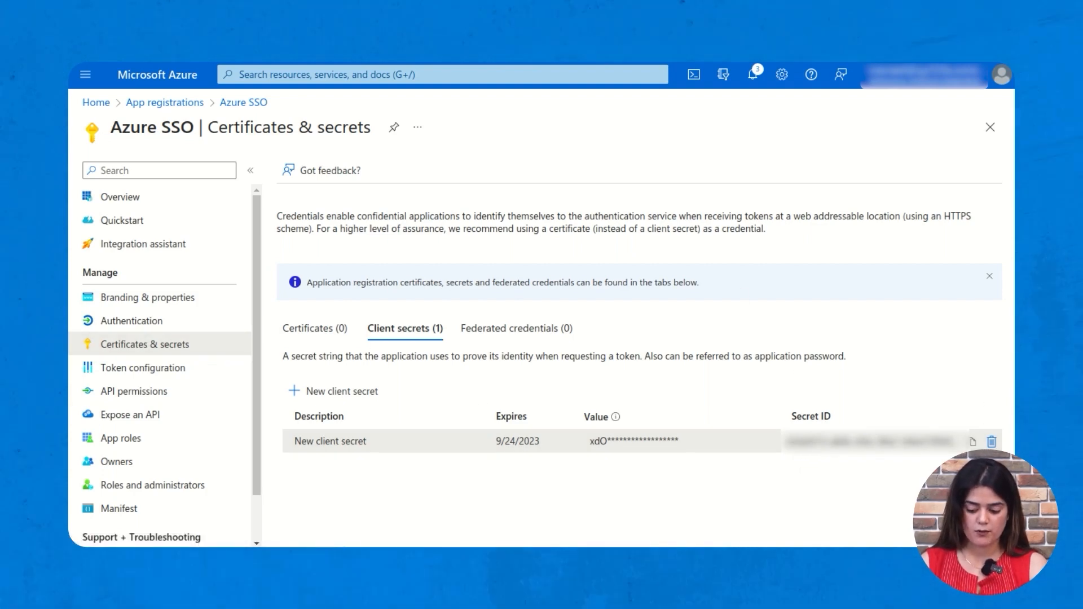
left_click(973, 442)
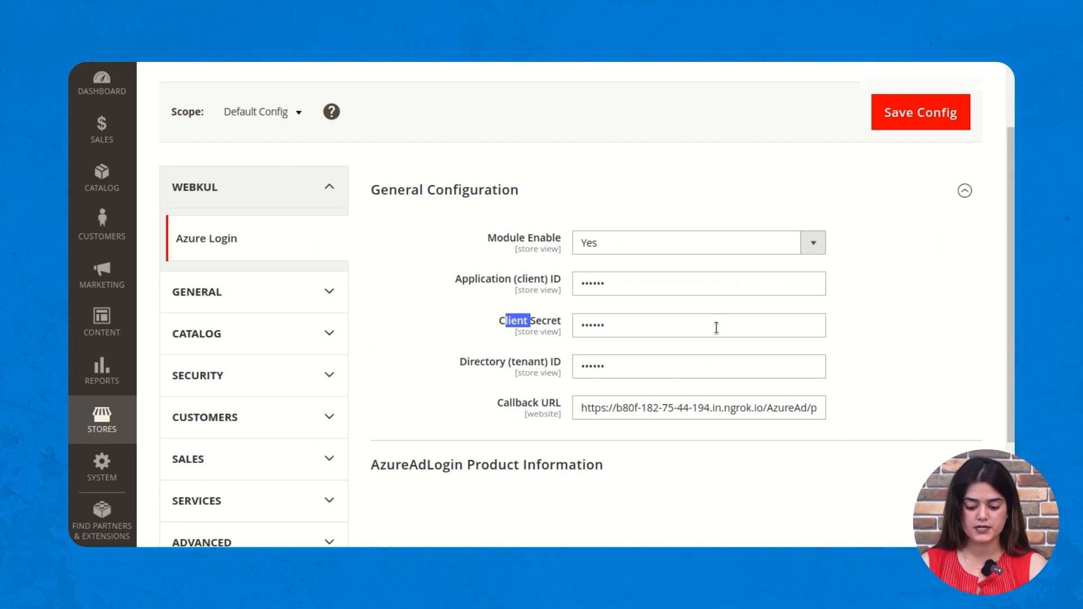
left_click(840, 339)
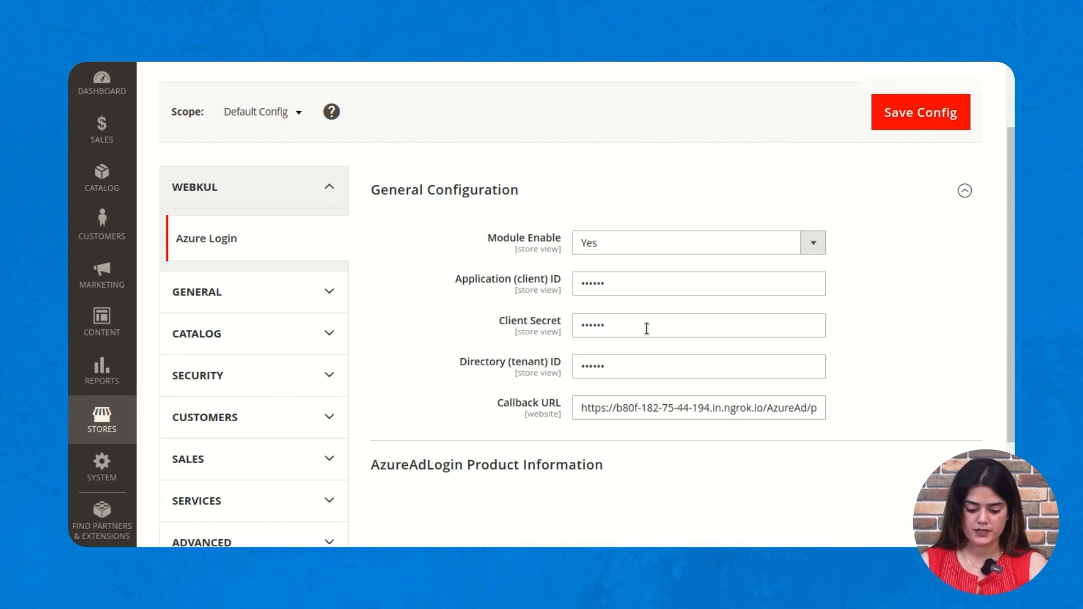
- Fetch the Directory (tenant) ID from the Azure SSO Overview for Magento's tenant setting
left_click_drag(461, 361, 554, 361)
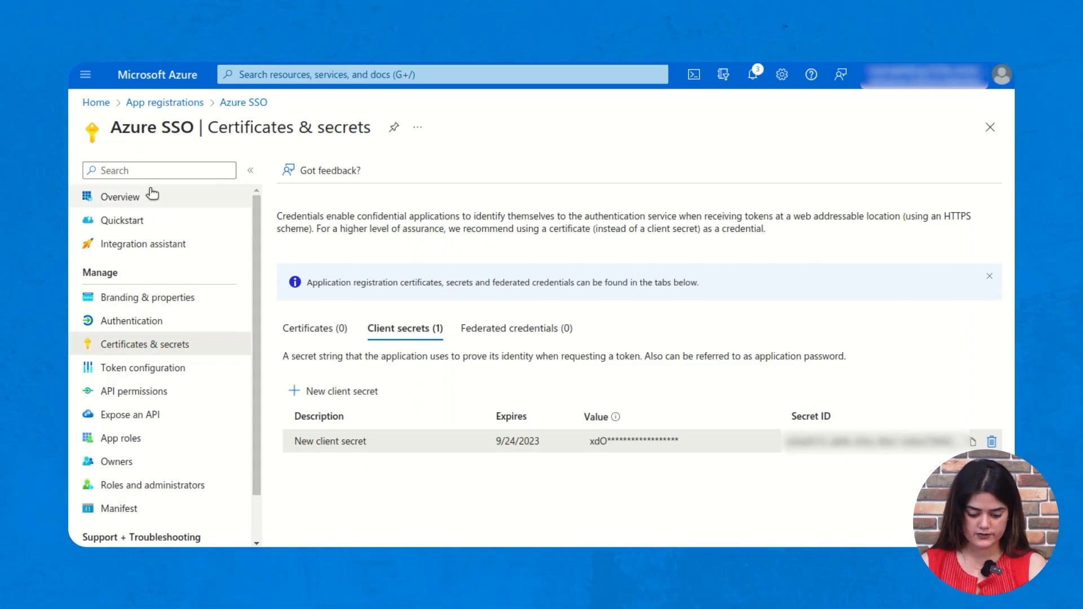
left_click(120, 197)
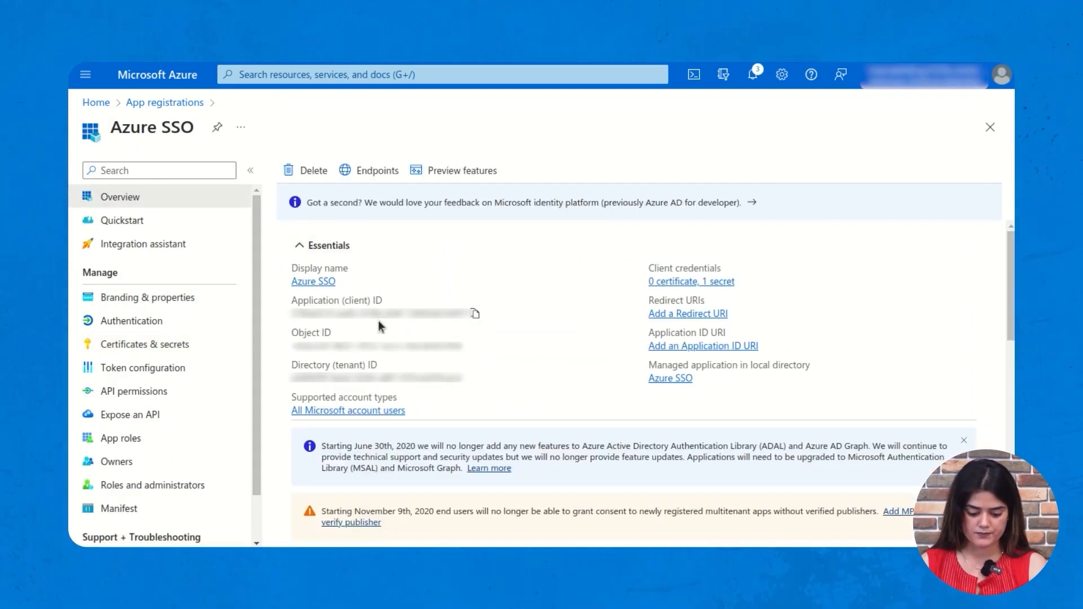
left_click_drag(486, 382, 325, 370)
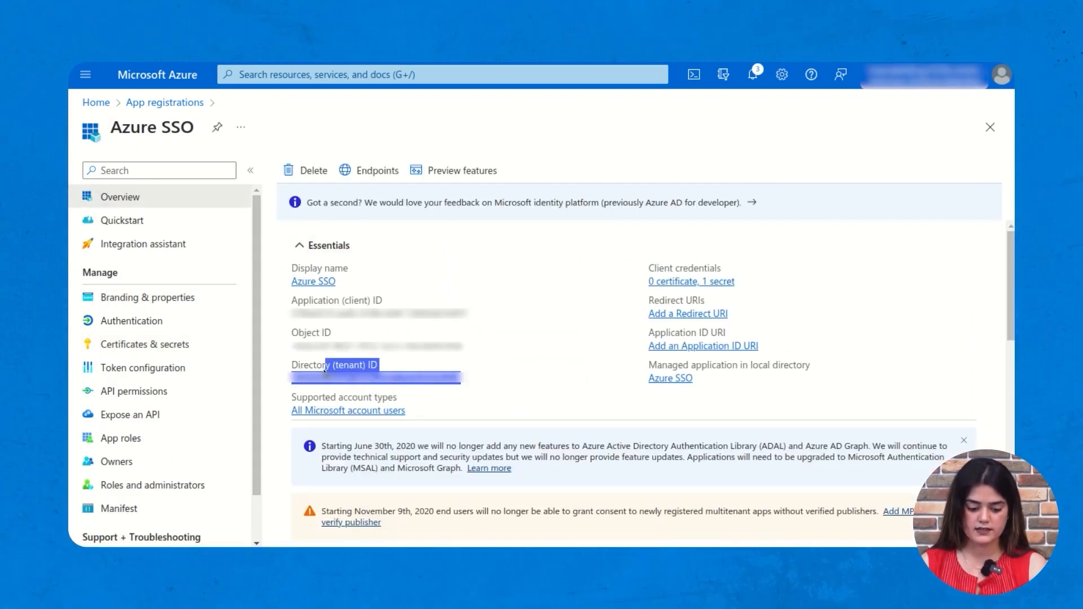
left_click(554, 374)
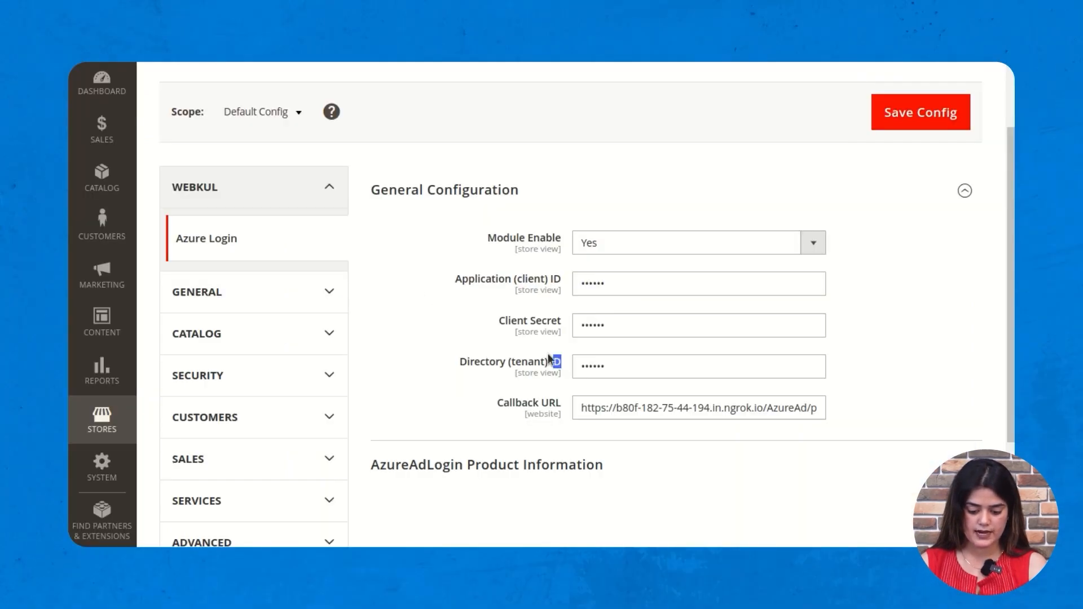
scroll(665, 381, "down", 2)
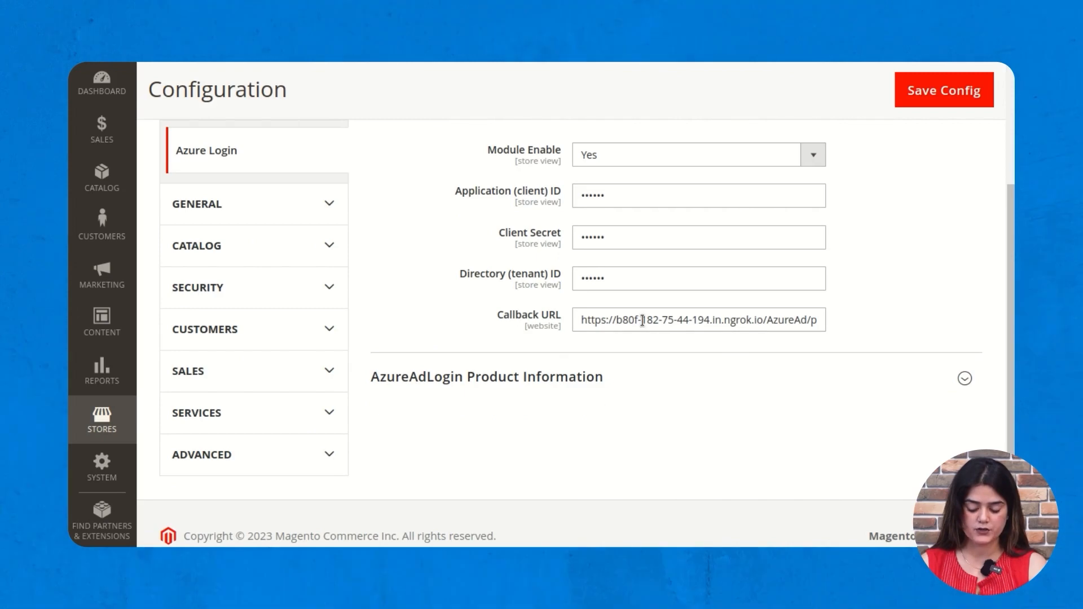
- Save the Azure Login configuration with Save Config
scroll(878, 273, "up", 3)
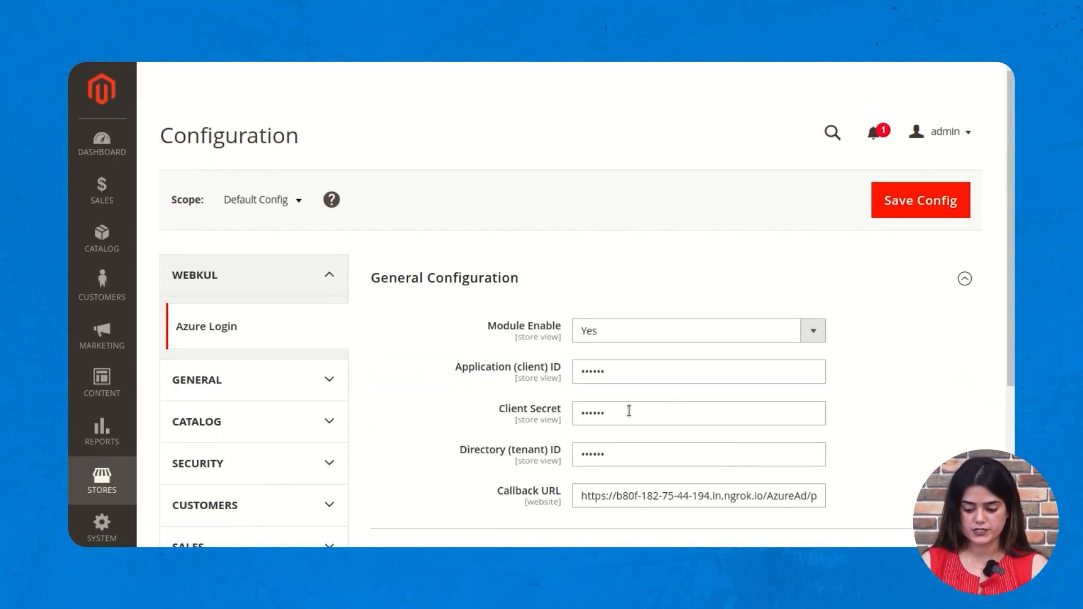
left_click(928, 208)
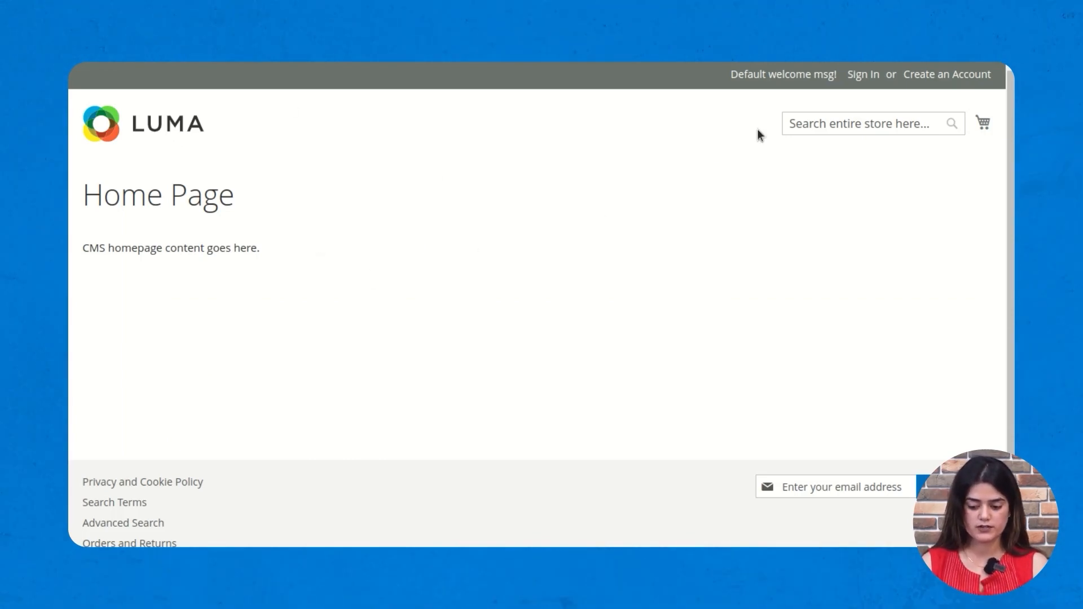
left_click(861, 79)
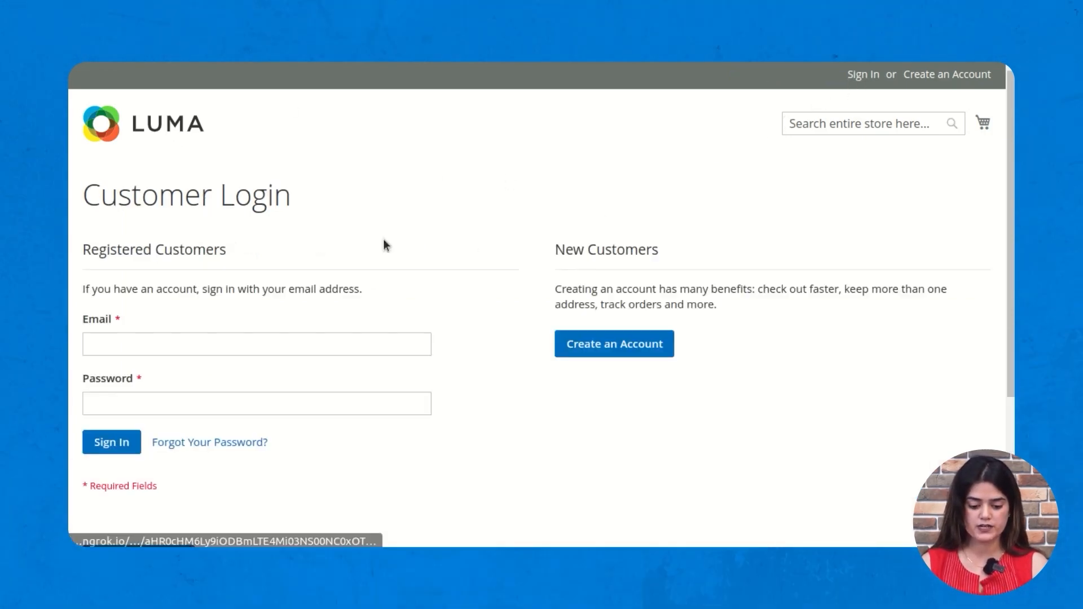
scroll(374, 232, "down", 2)
scroll(374, 238, "up", 2)
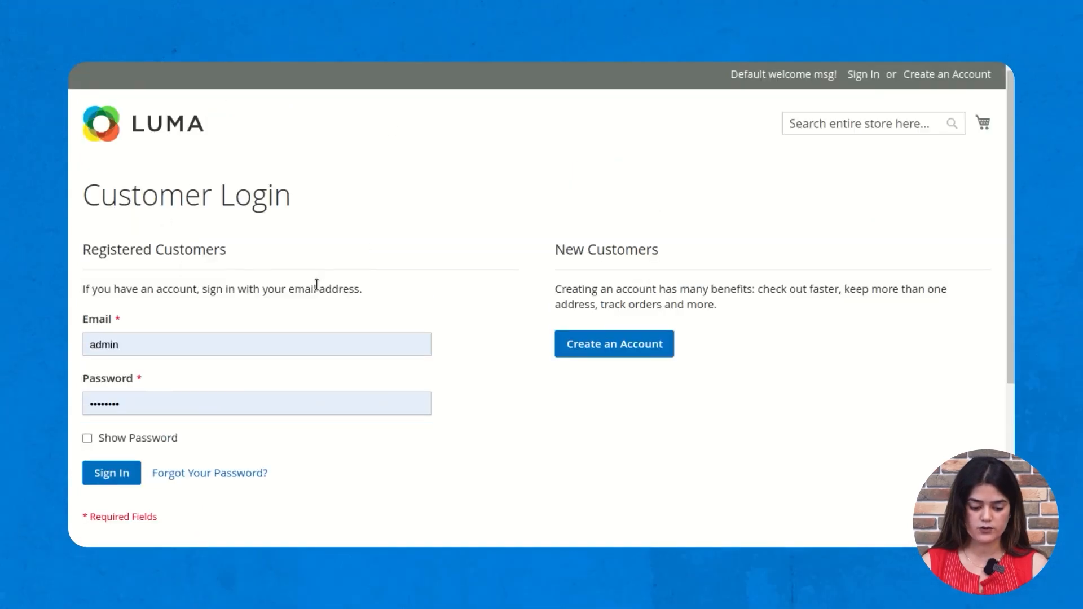
scroll(277, 260, "down", 2)
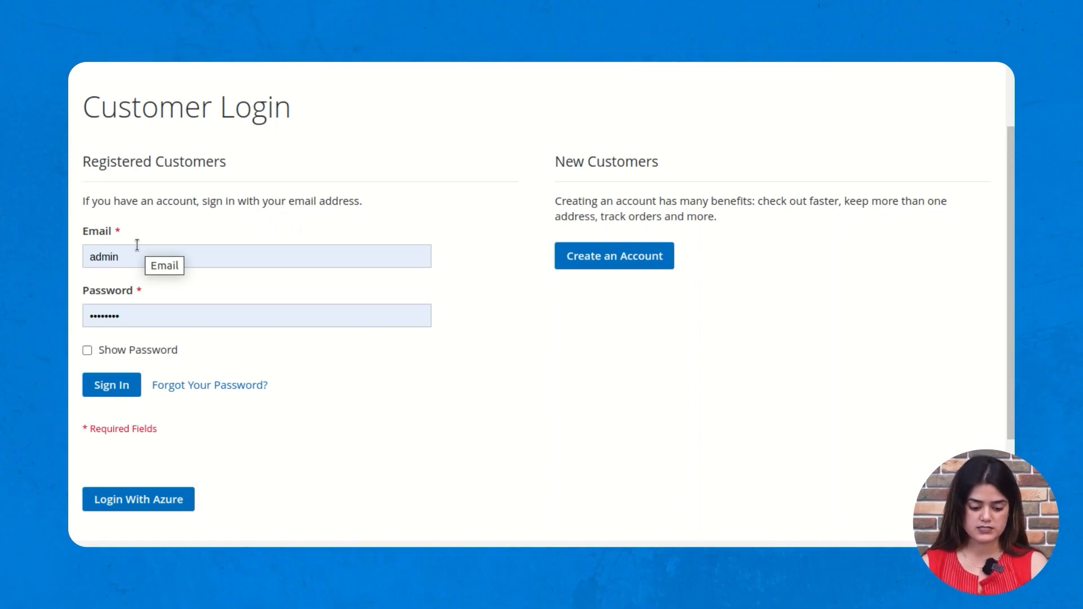
left_click(172, 258)
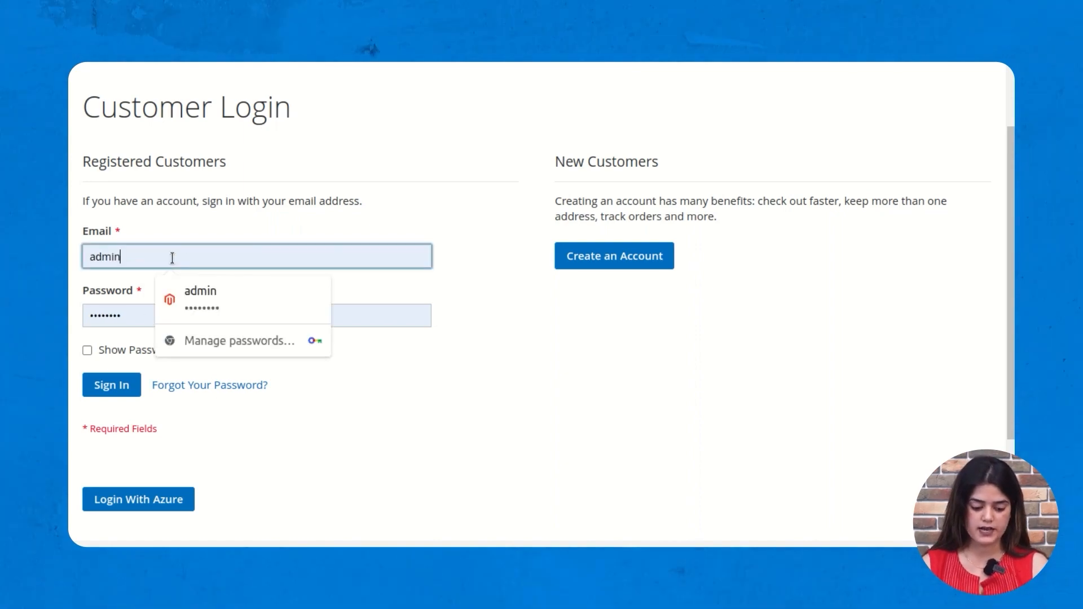
left_click(494, 441)
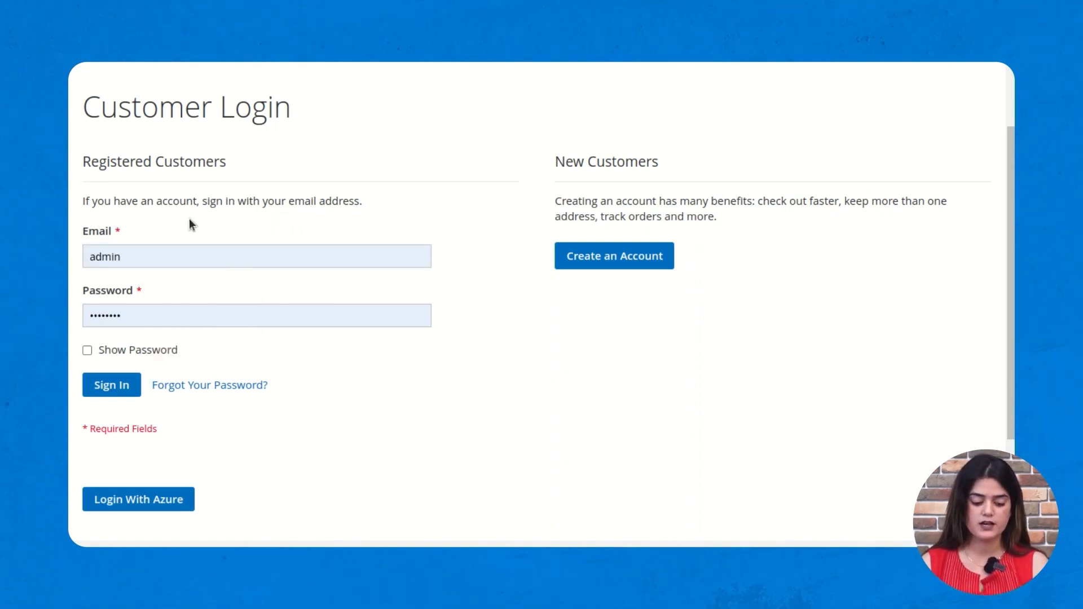
left_click(144, 258)
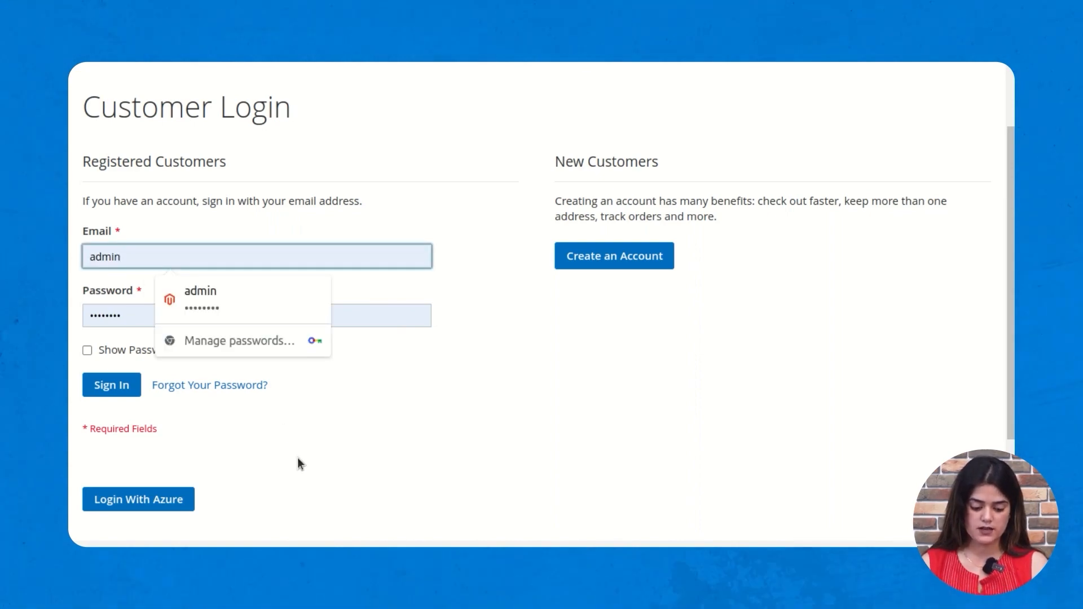
scroll(275, 364, "down", 3)
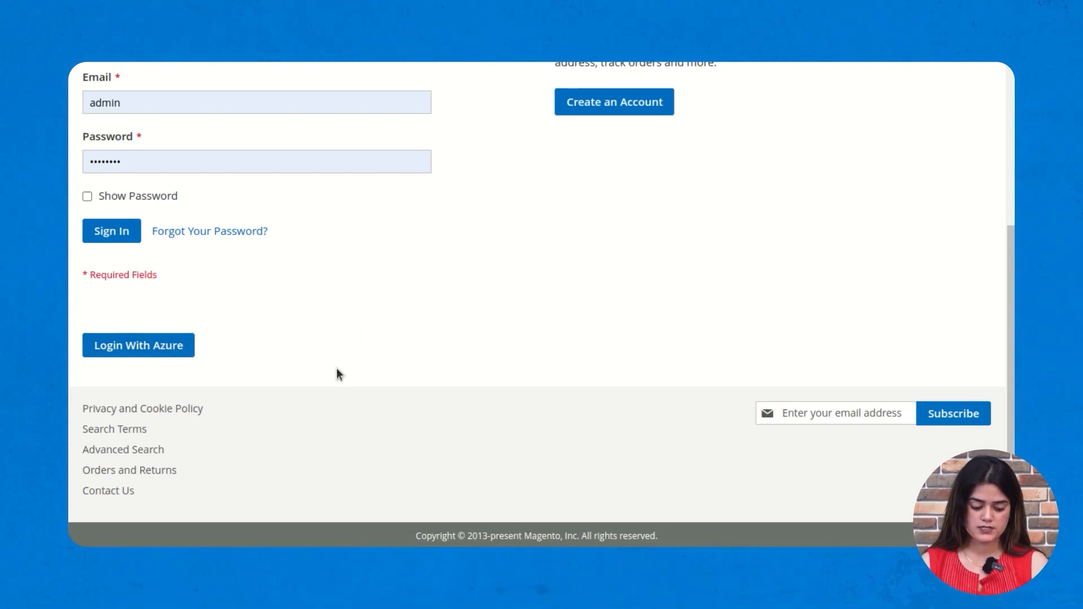
left_click(150, 347)
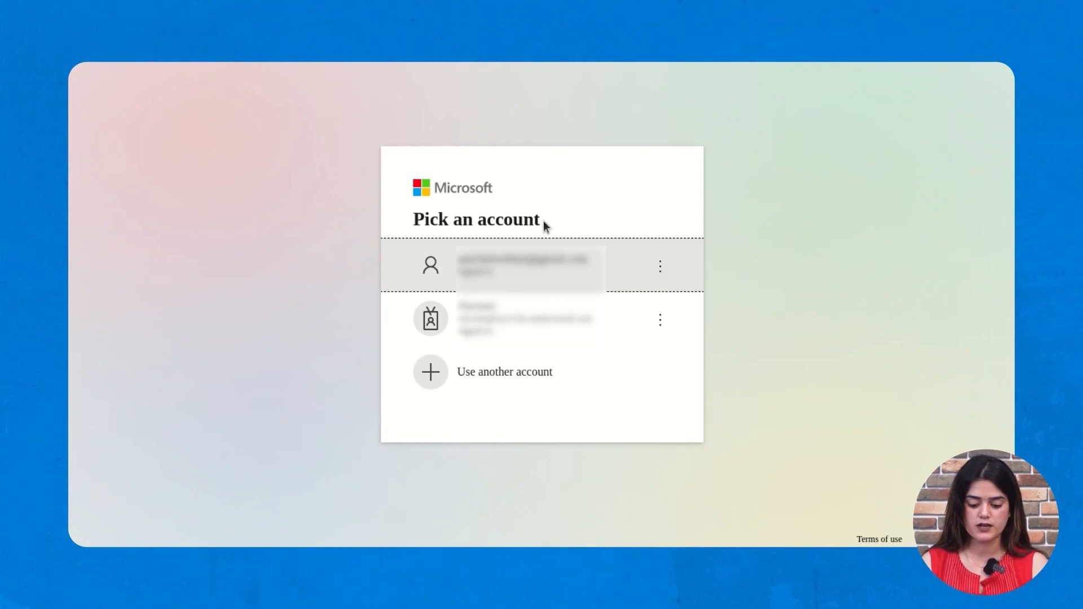
- Pick the first Microsoft account and review the resulting Luma My Account page
left_click(535, 278)
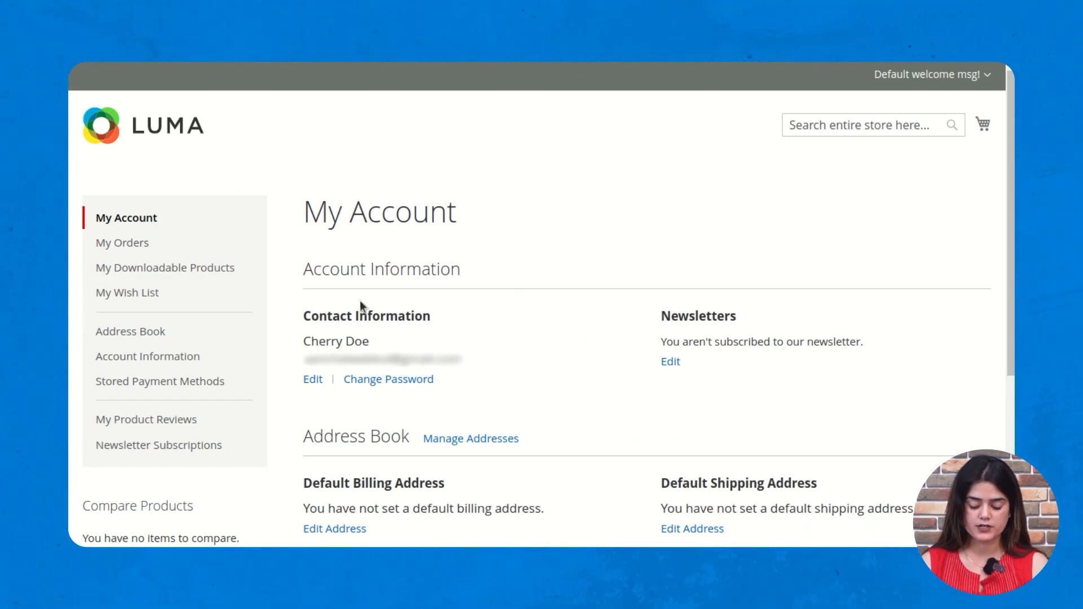
scroll(963, 300, "down", 1)
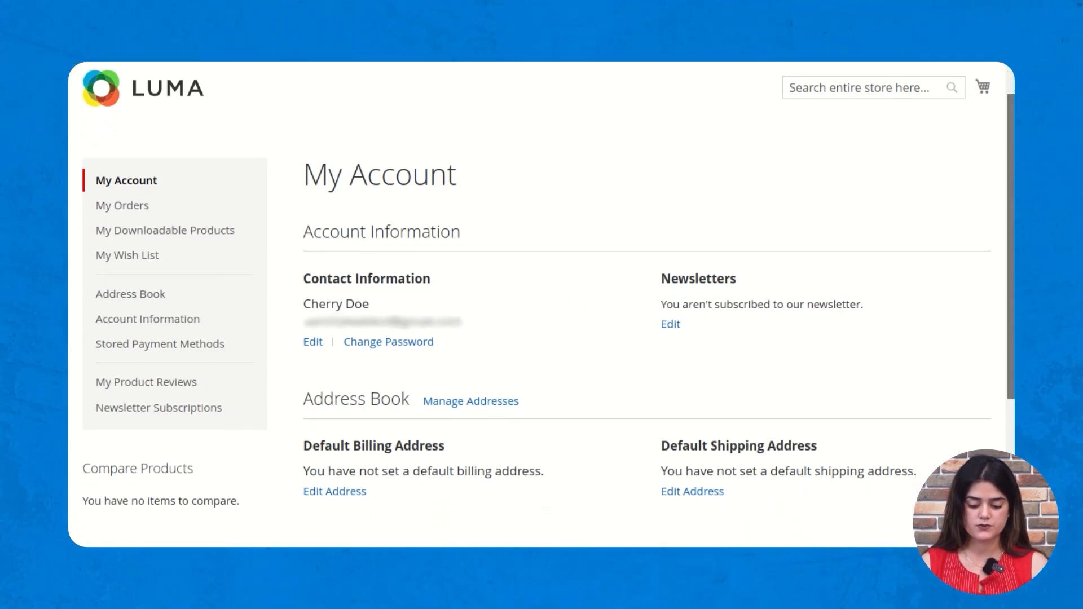
scroll(541, 305, "down", 5)
scroll(541, 304, "up", 5)
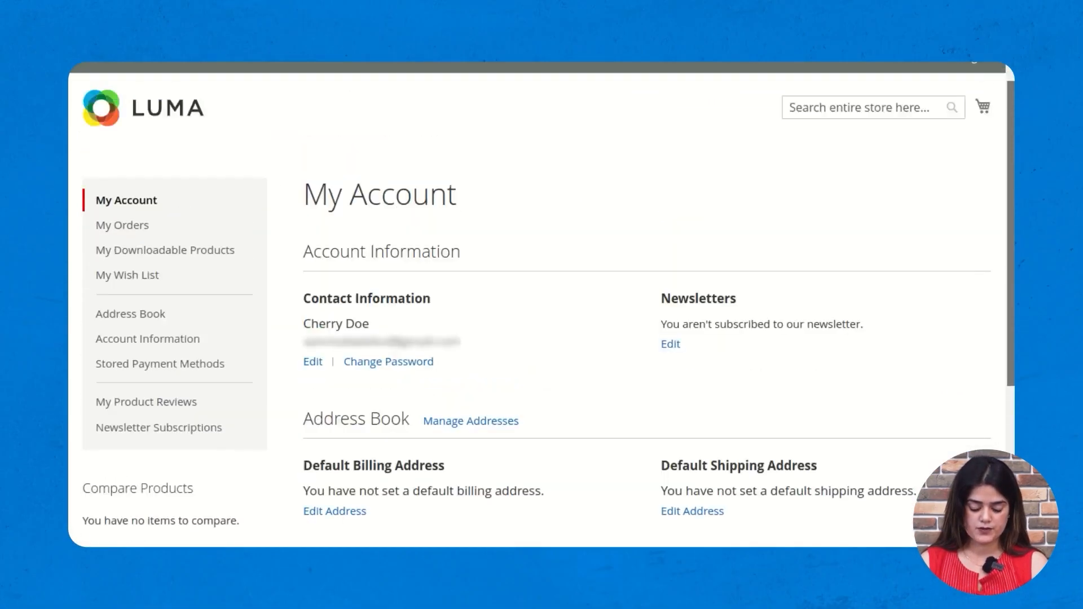
scroll(647, 341, "up", 1)
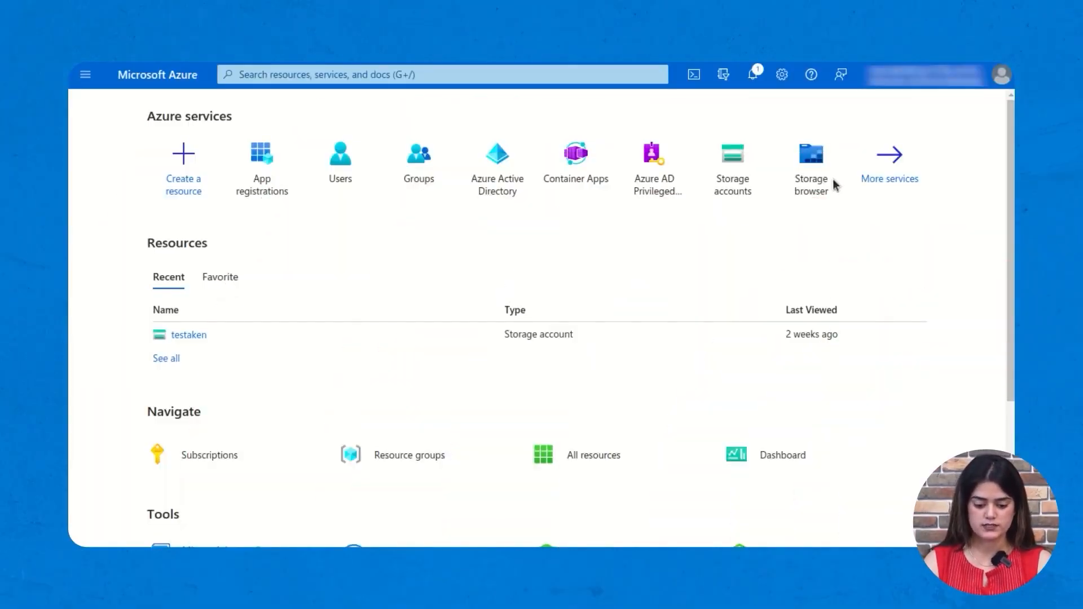
- Open App registrations in the Azure portal
scroll(619, 293, "down", 3)
scroll(619, 292, "up", 3)
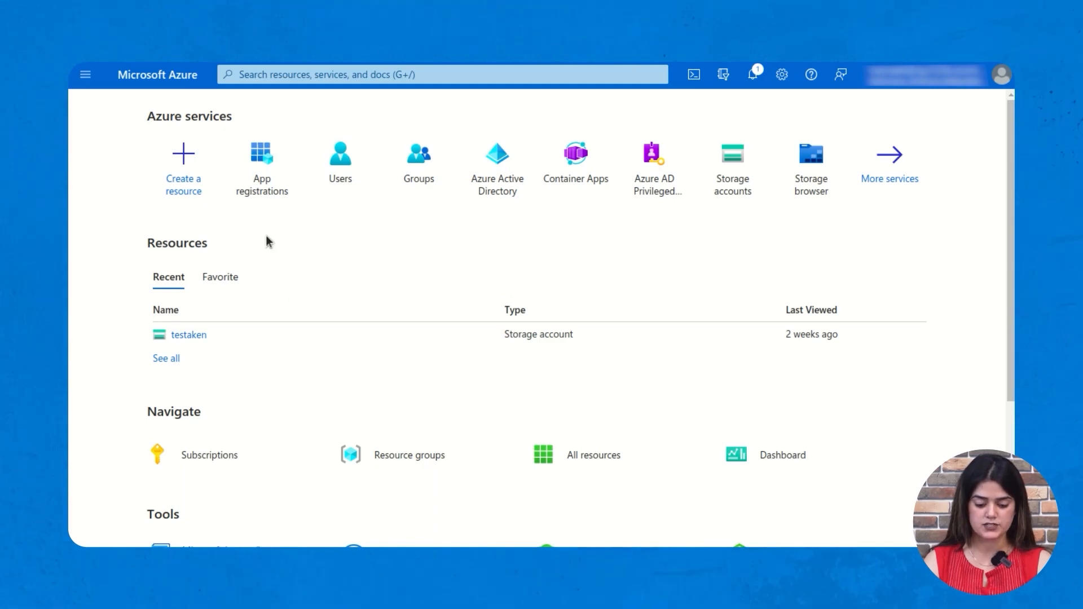
mouse_move(251, 204)
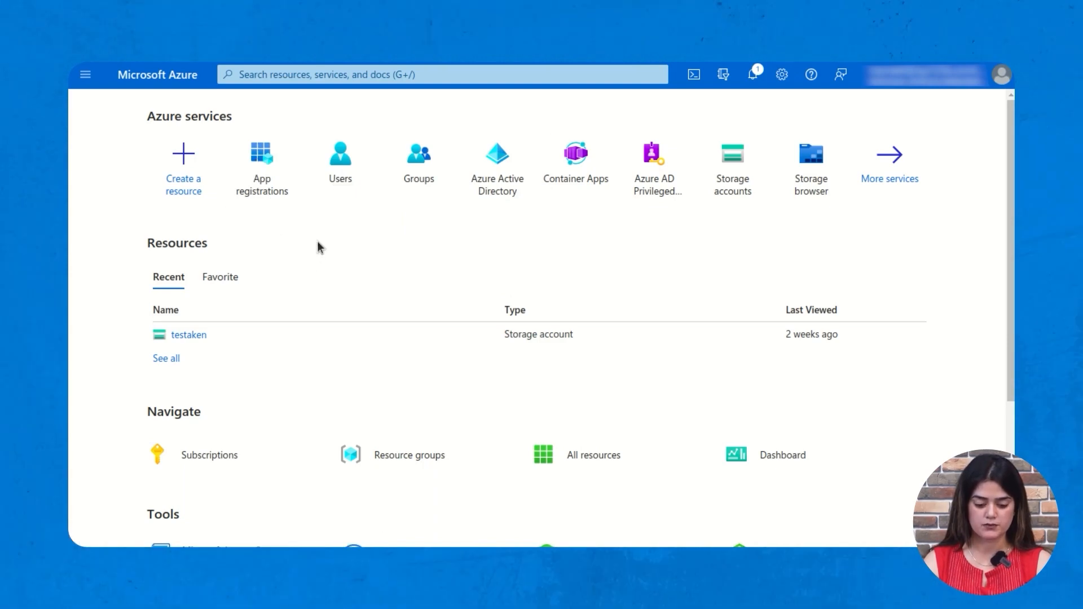
mouse_move(296, 141)
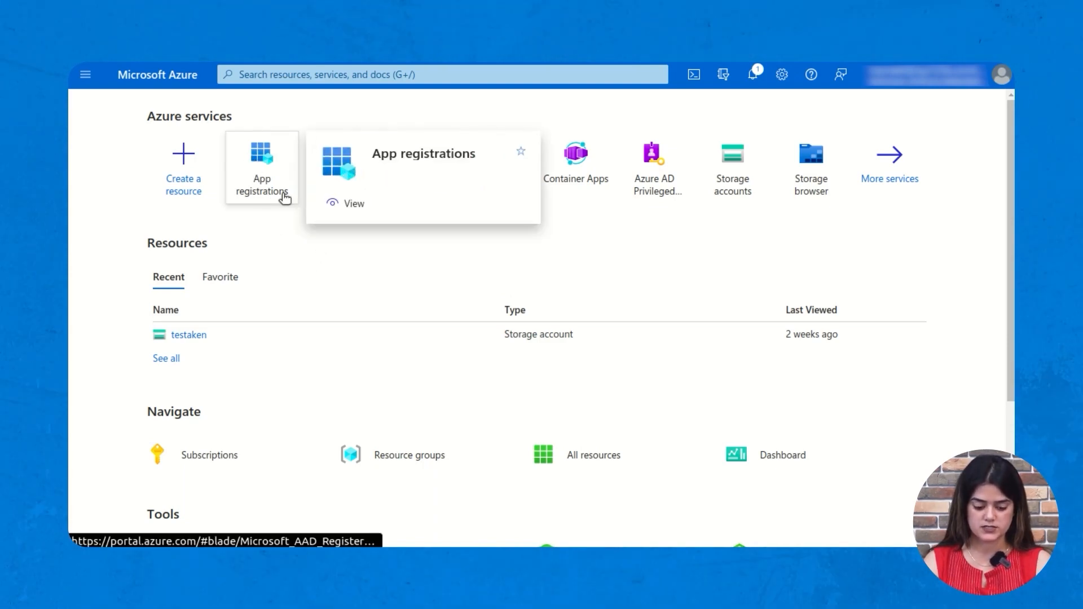
left_click(273, 176)
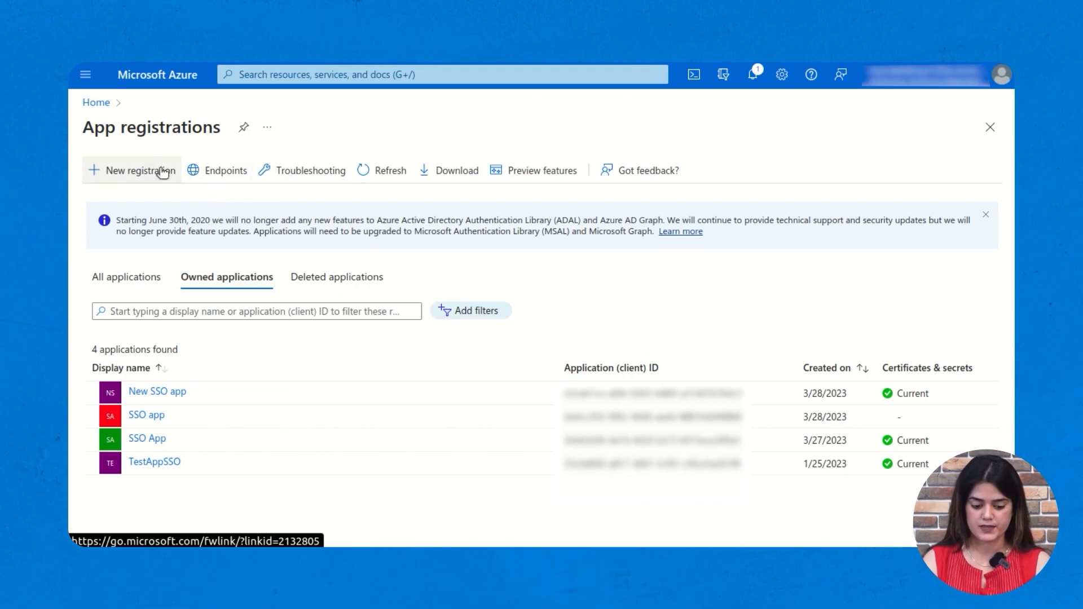
- Register 'Azure SSO' for any organizational directory plus personal Microsoft accounts
left_click(136, 169)
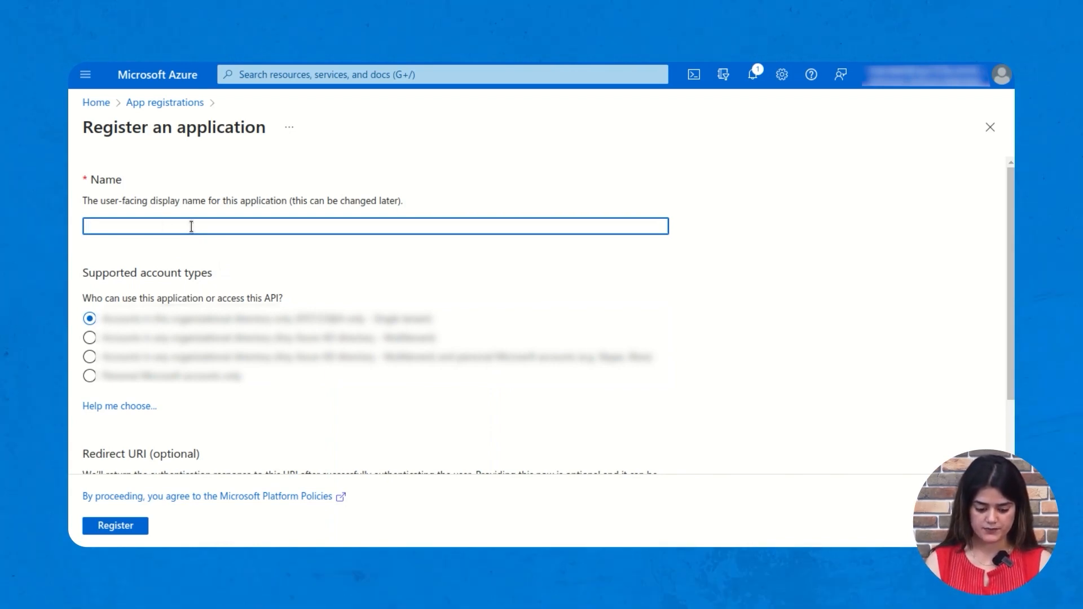
type("zure SSO")
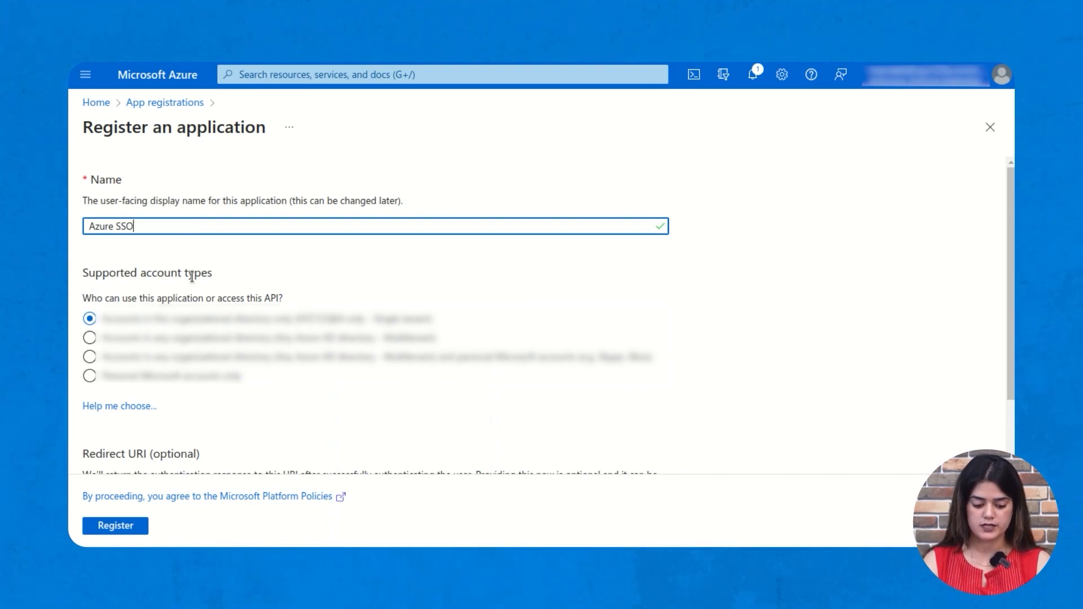
left_click(89, 357)
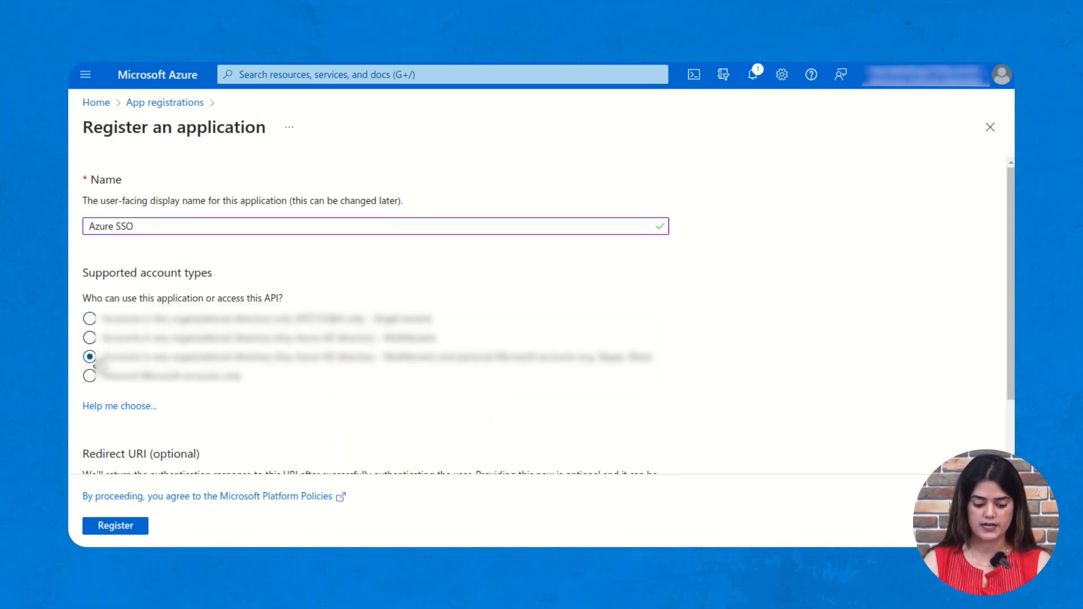
scroll(262, 327, "down", 3)
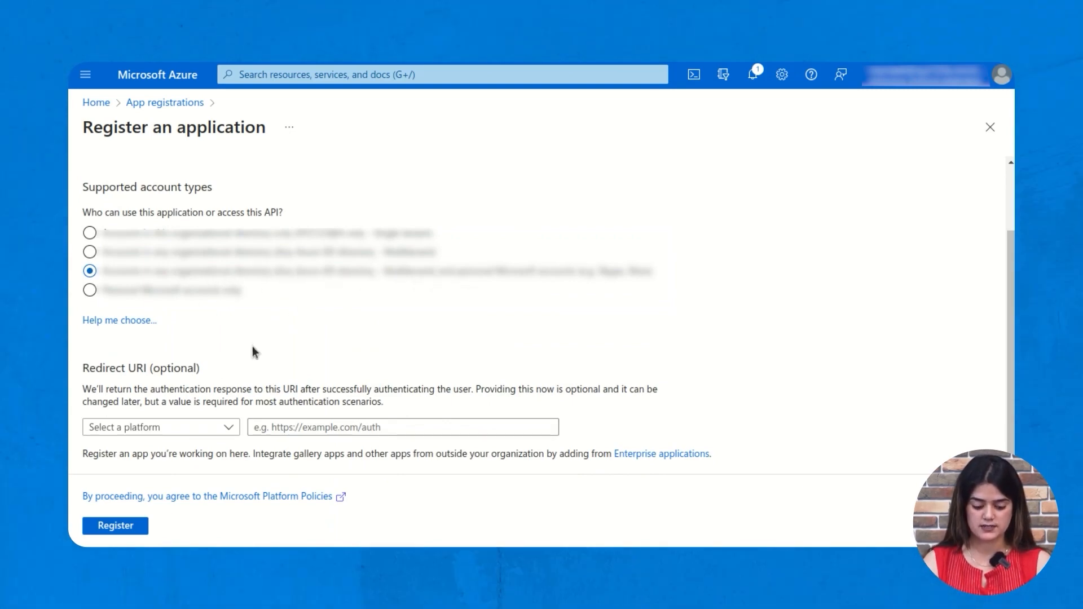
left_click(132, 529)
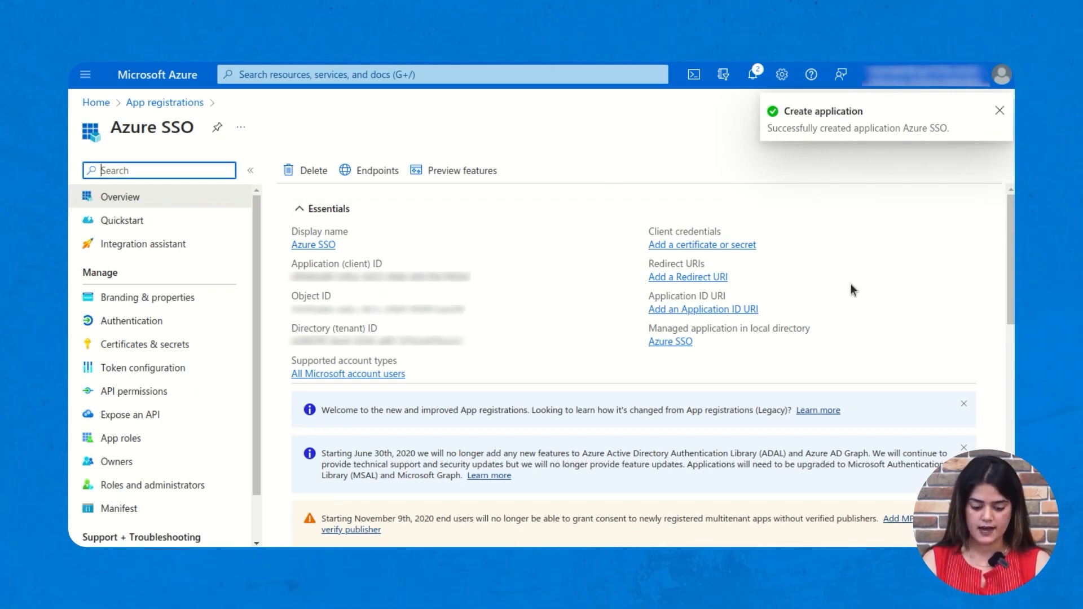
- View Azure SSO's Authentication platform choices, close them unchanged, and open Certificates & secrets
left_click(1003, 114)
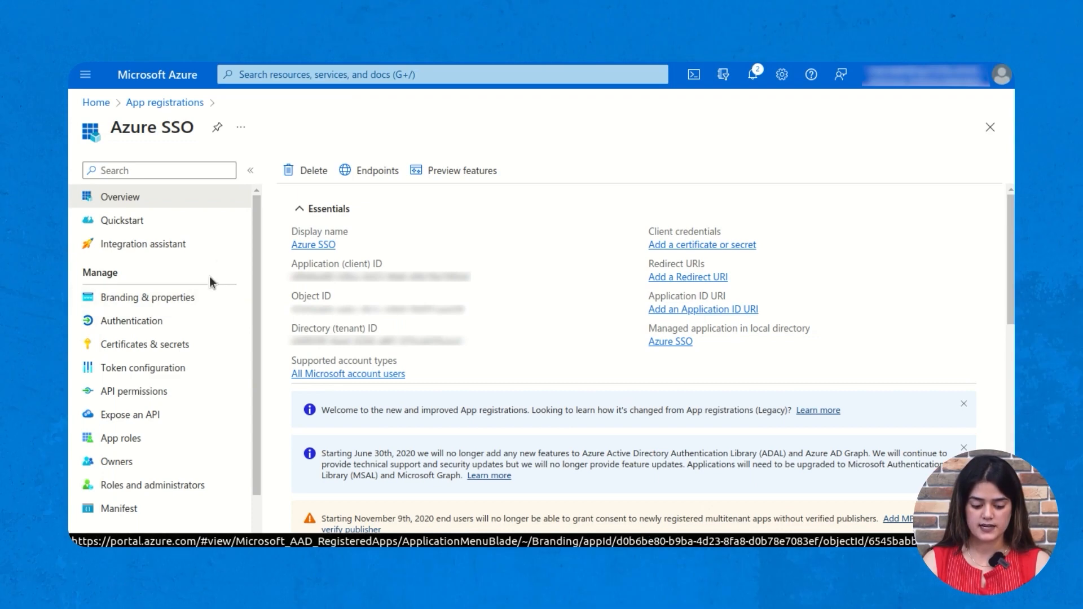
left_click(141, 320)
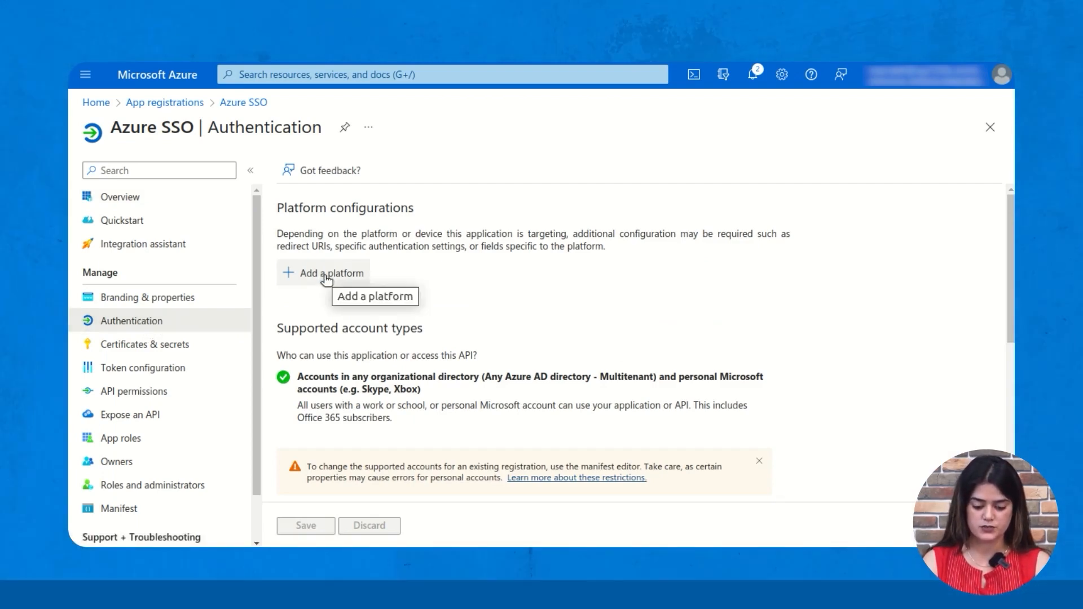
left_click_drag(279, 211, 396, 207)
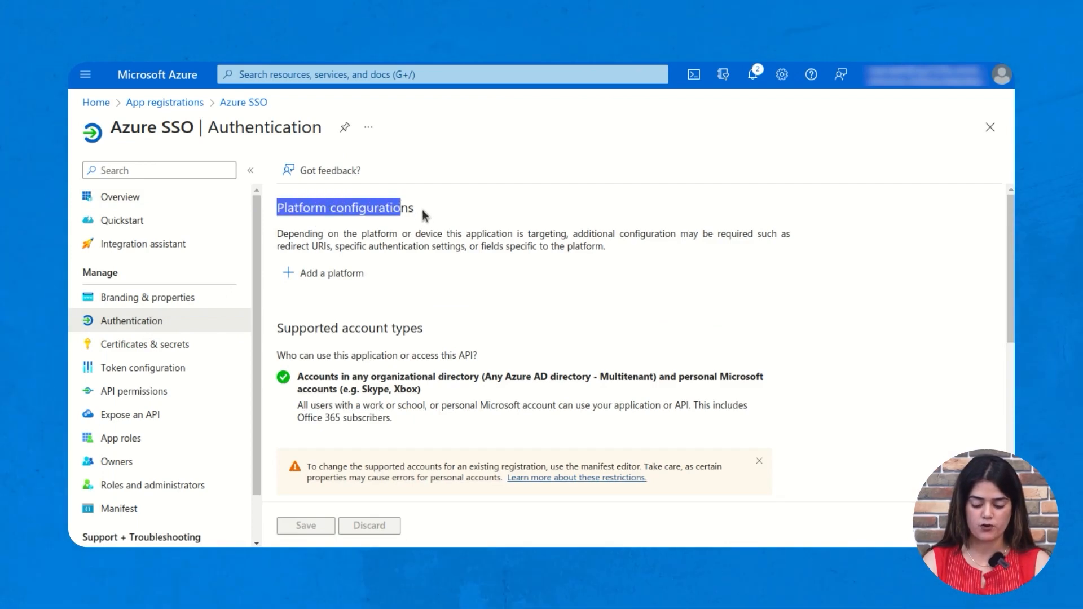
left_click(336, 281)
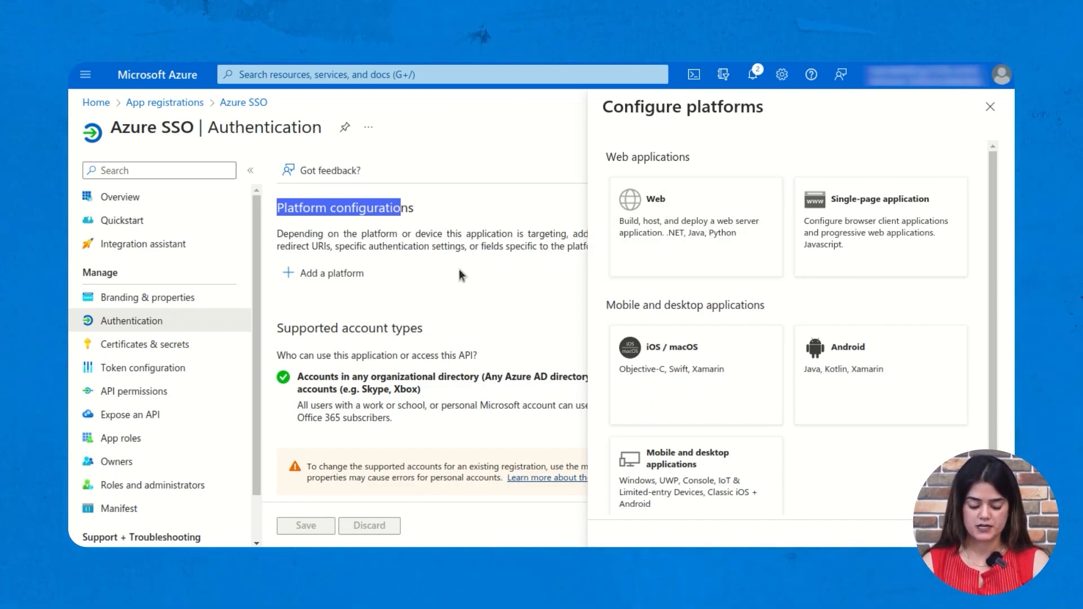
left_click(990, 113)
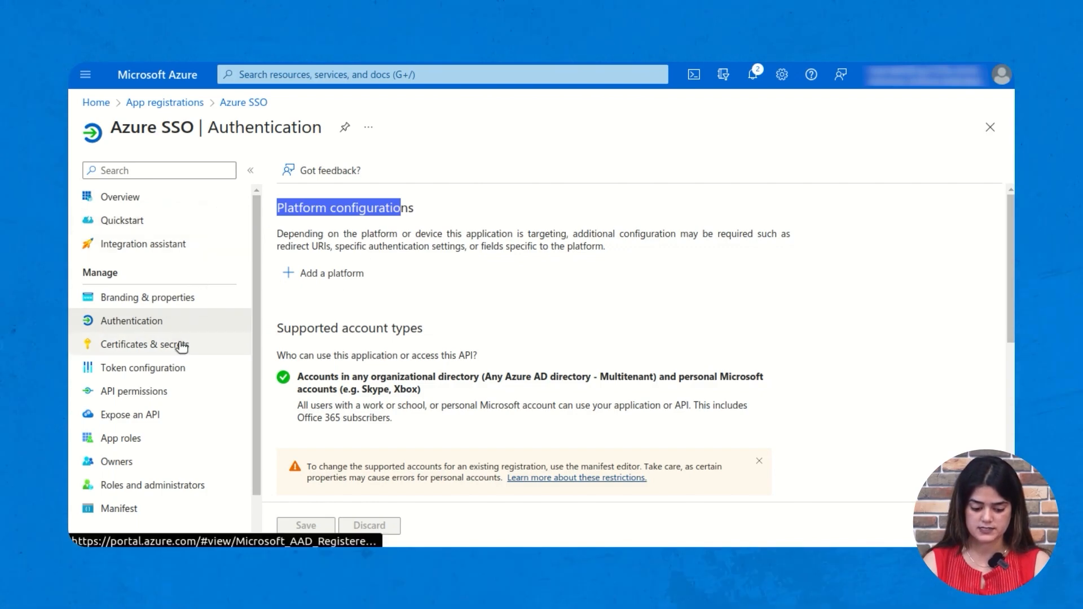
left_click(134, 354)
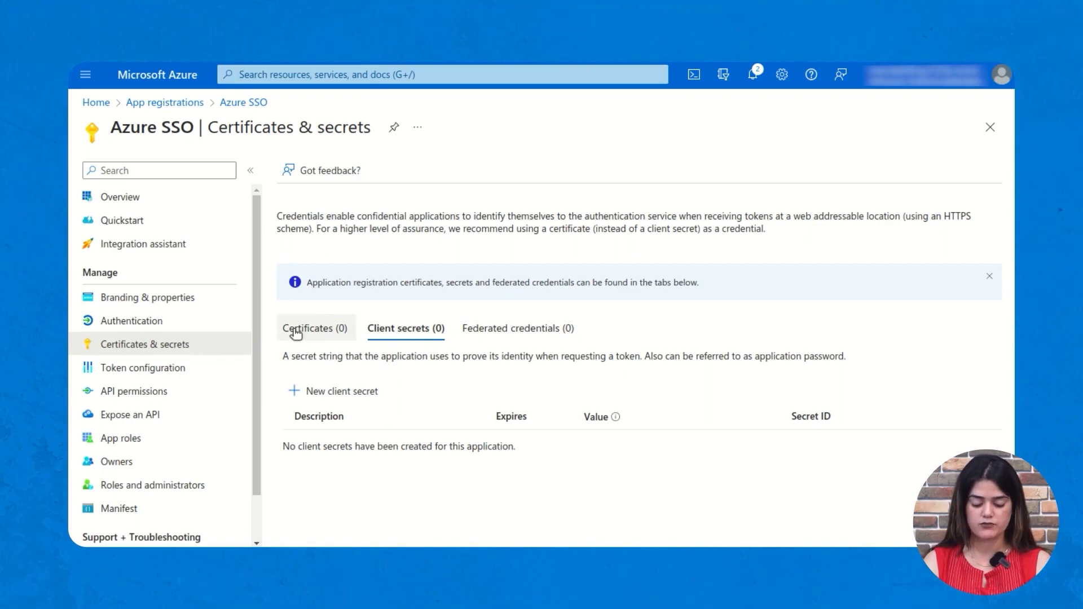
- Start a new client secret described 'New secret key', keeping the recommended 180-day expiry
left_click(344, 393)
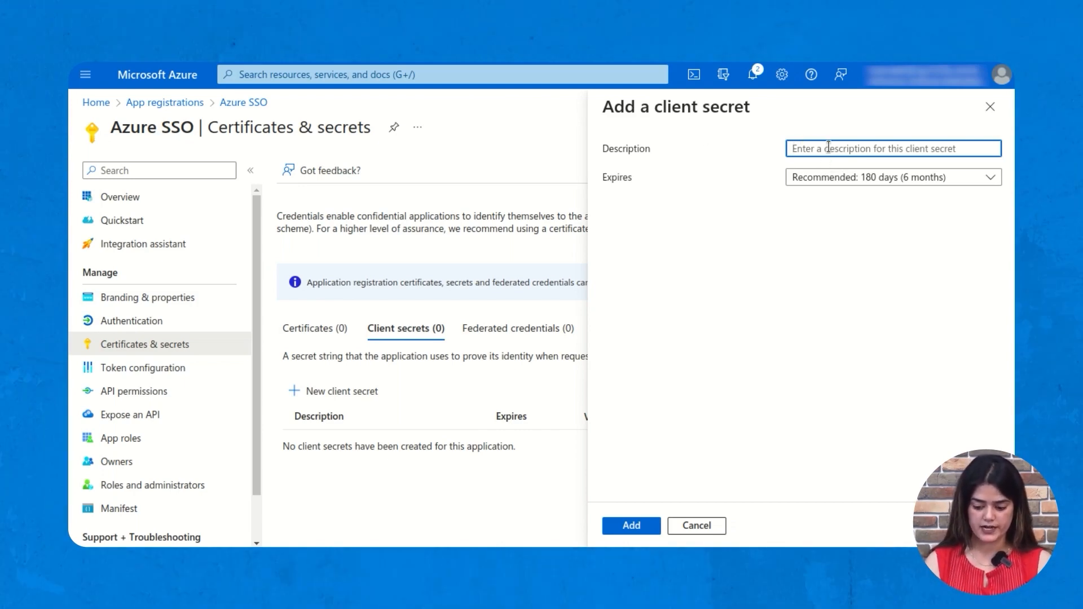
type("New secret key")
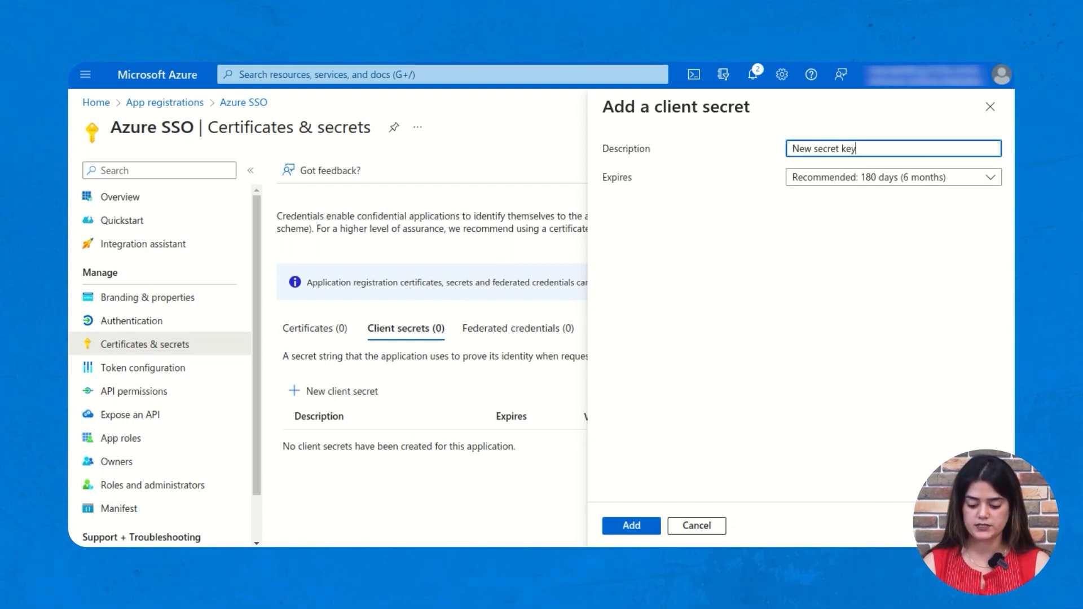
- Create the 'New secret key' secret and check it in Client secrets, expiring 9/24/2023
left_click(640, 525)
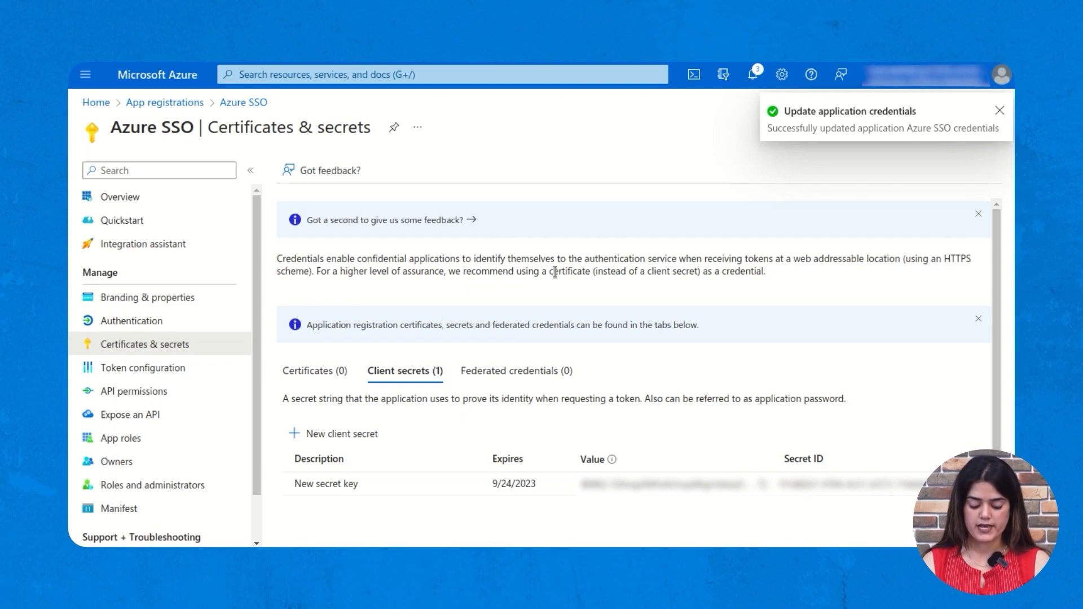
scroll(834, 444, "down", 1)
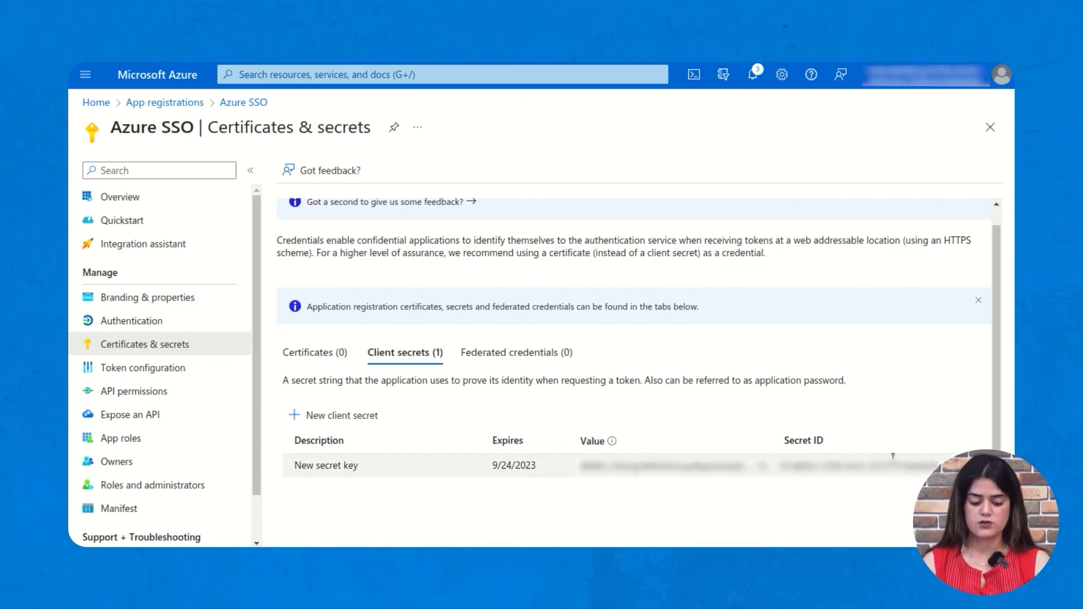
scroll(384, 449, "up", 1)
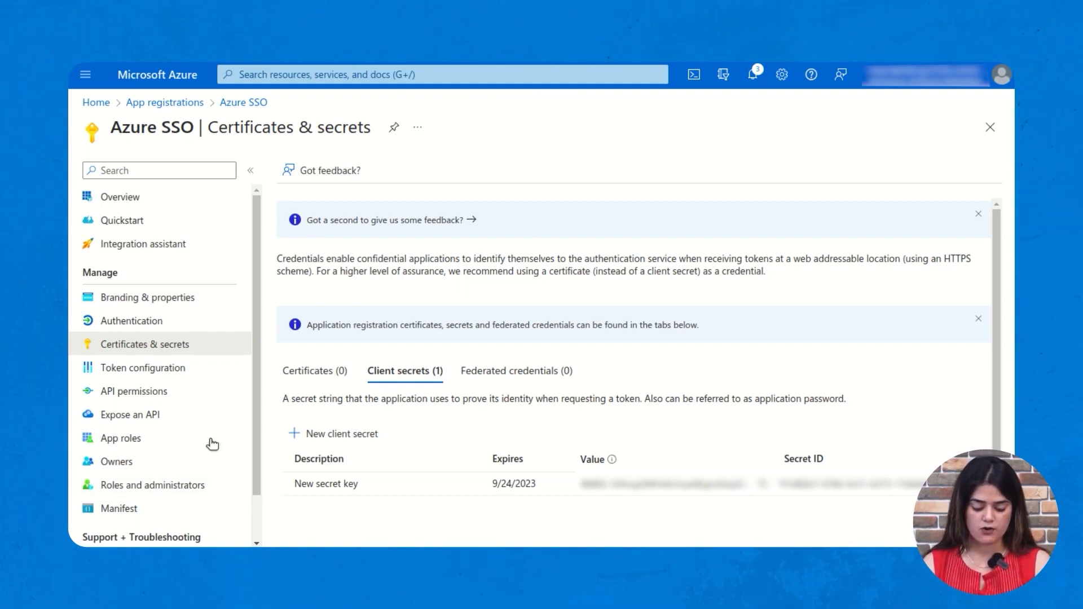
- From the portal home, go to Users and expand the New user options
left_click(94, 103)
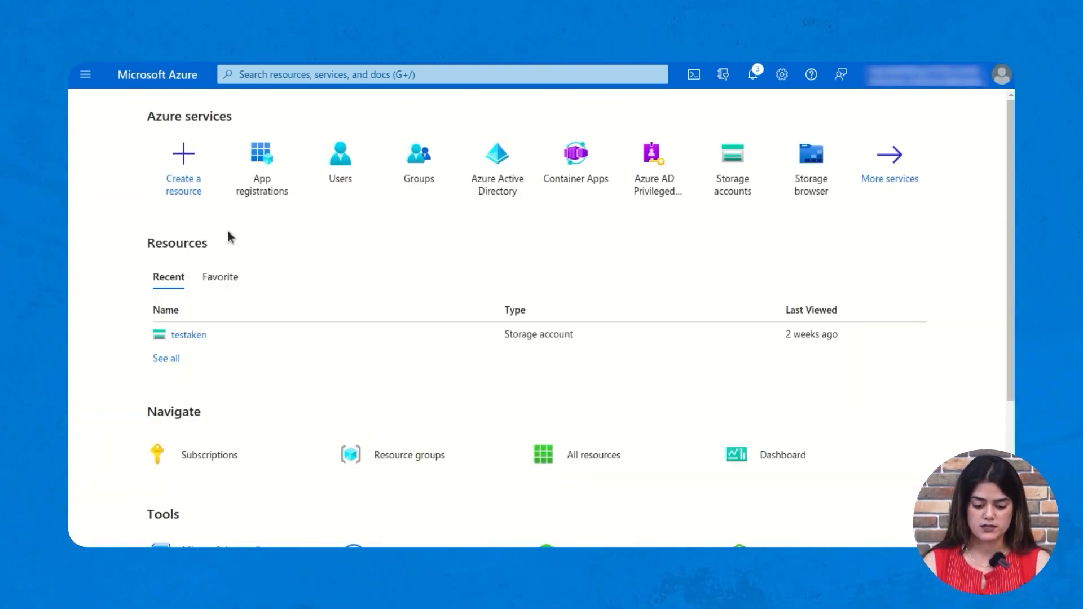
mouse_move(351, 171)
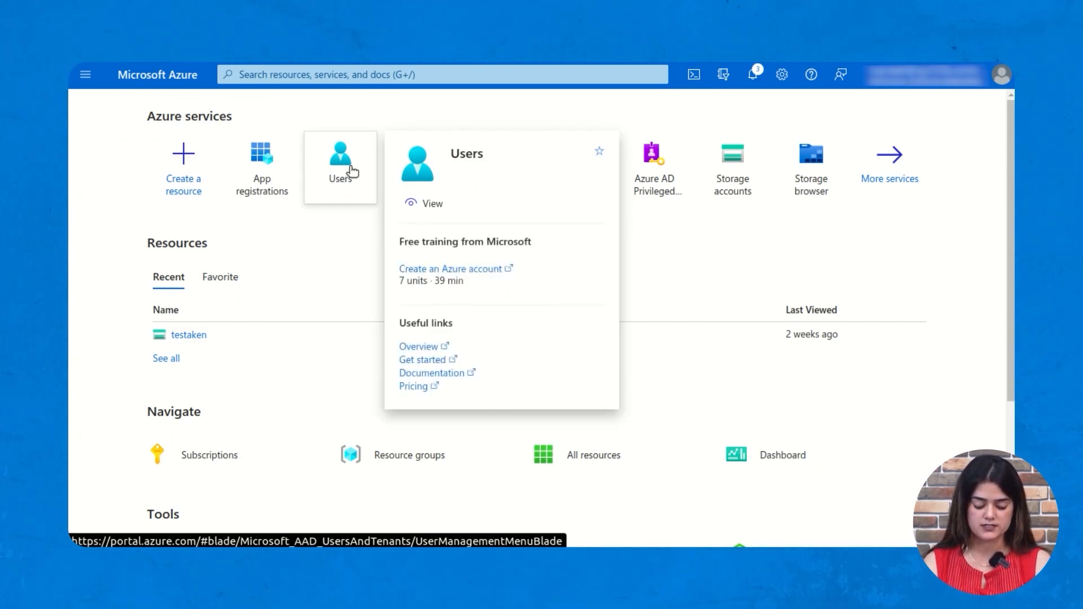
left_click(351, 171)
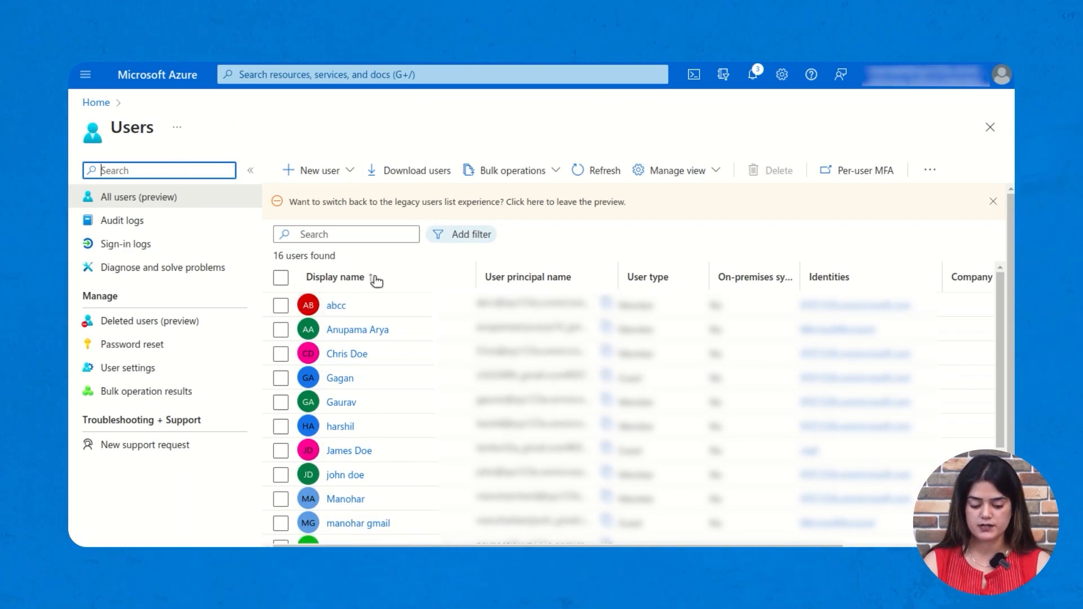
left_click(317, 175)
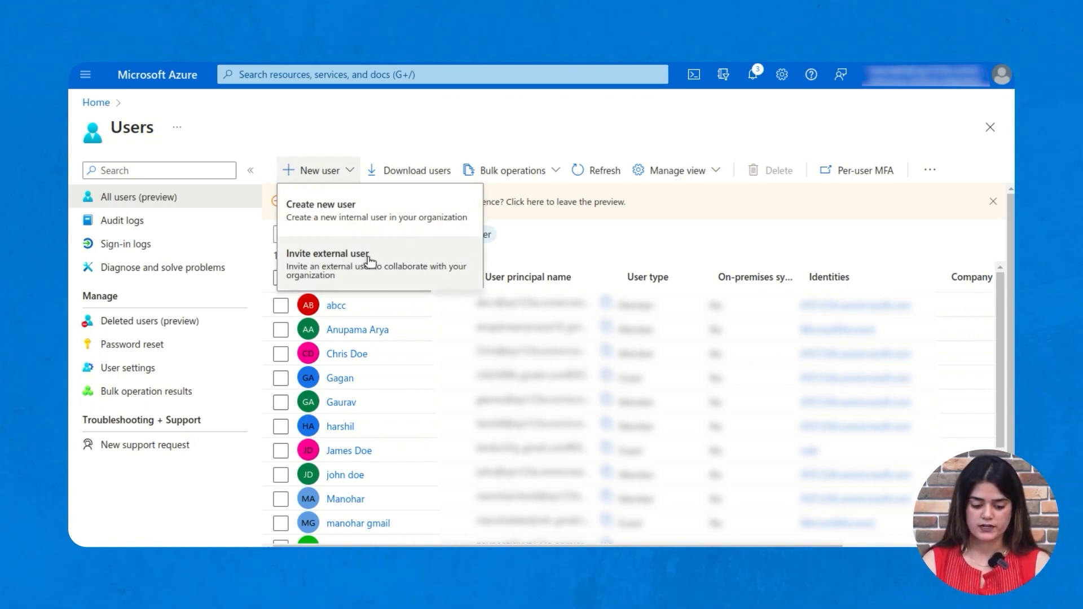
- Choose Invite external user and switch the form to the Invite user template
left_click(347, 206)
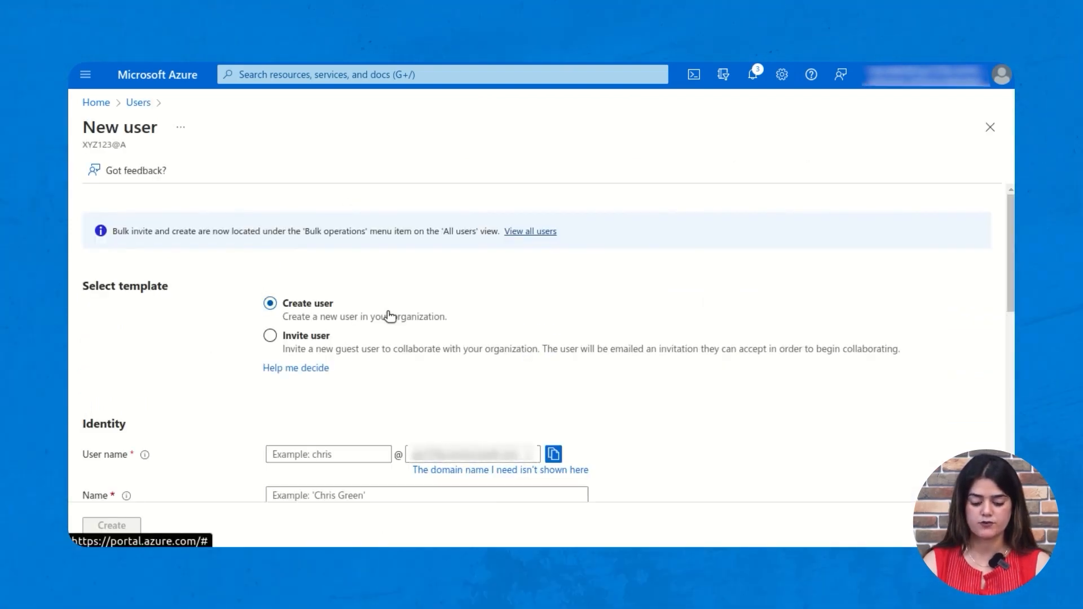
scroll(389, 316, "down", 2)
scroll(389, 316, "up", 2)
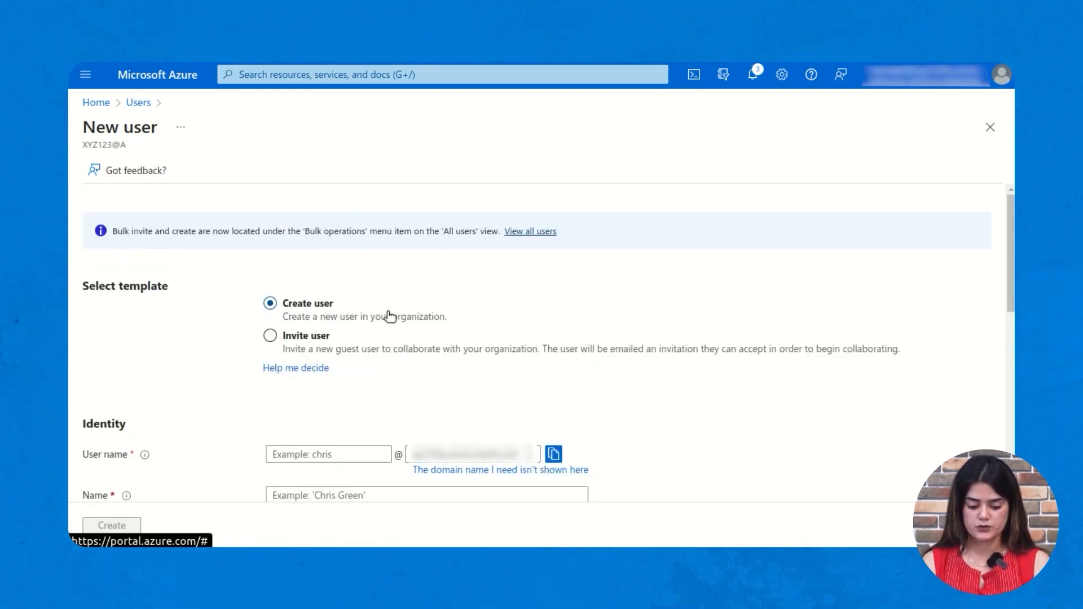
scroll(390, 316, "down", 2)
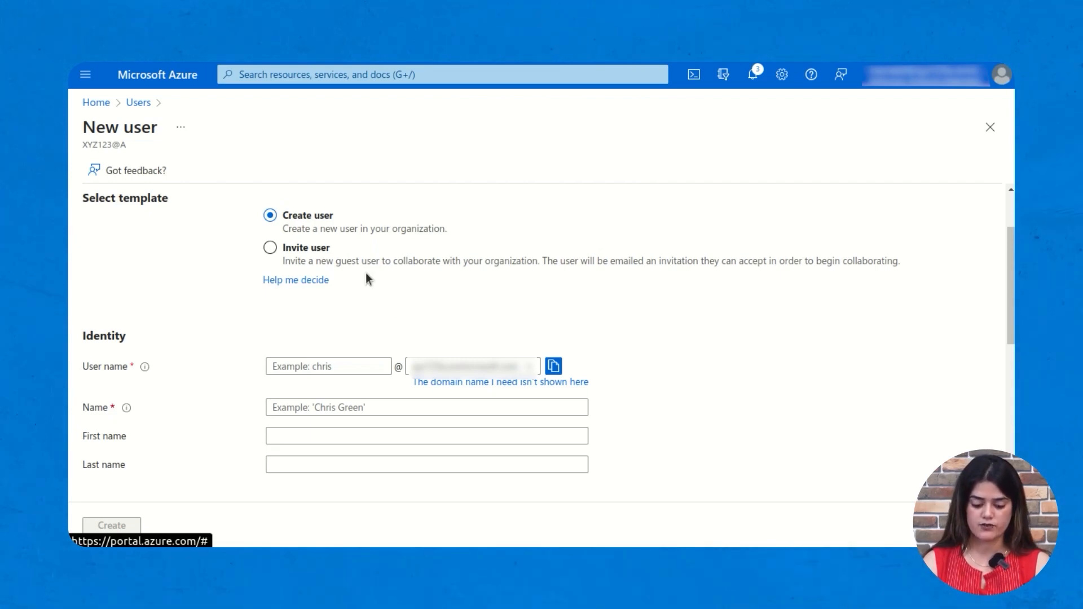
left_click(272, 248)
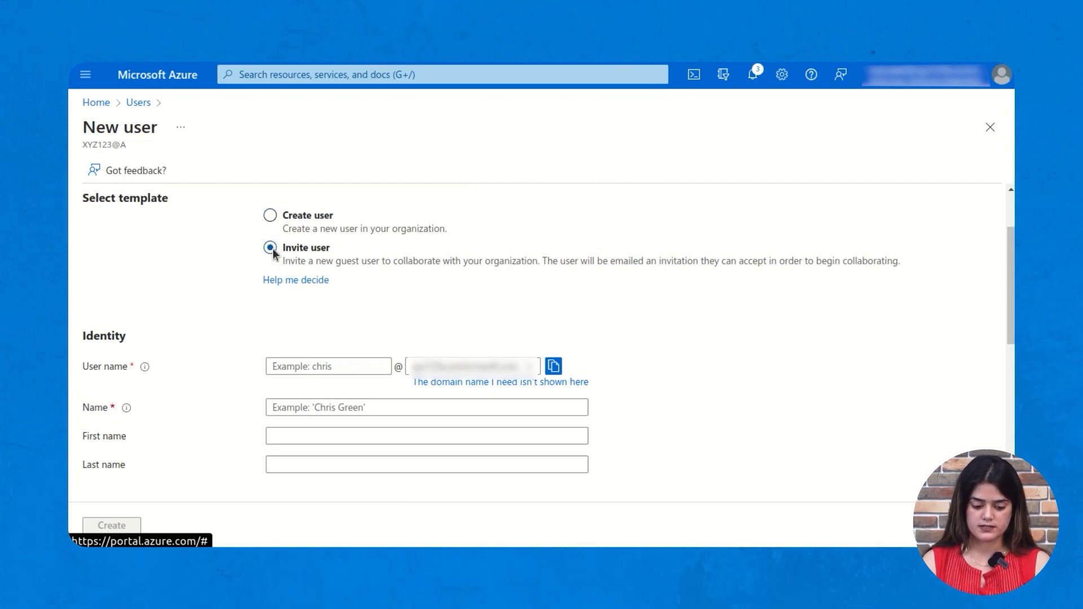
scroll(318, 357, "down", 1)
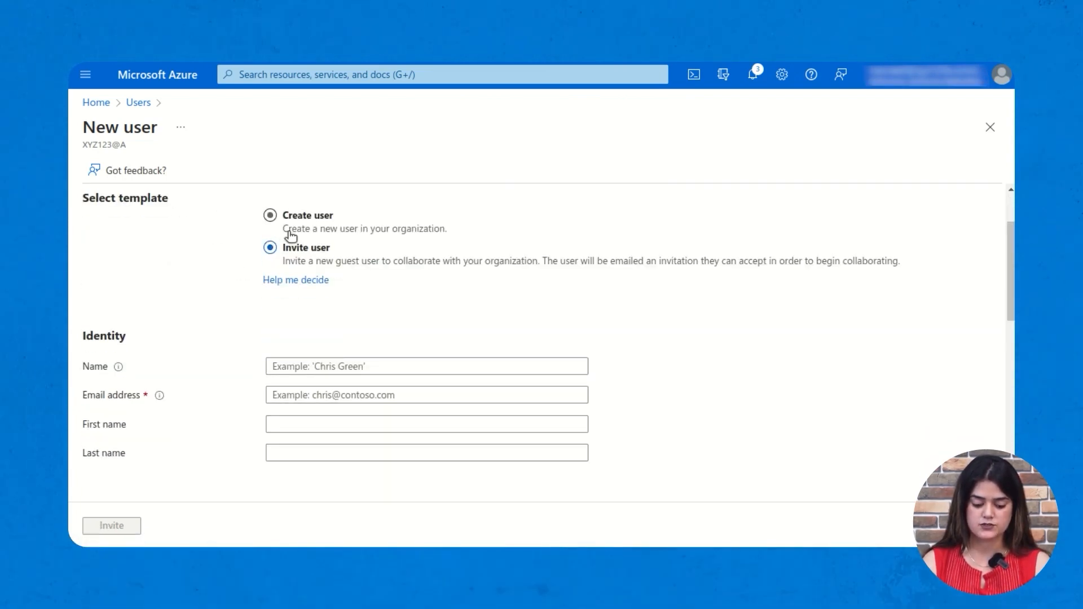
scroll(330, 372, "down", 2)
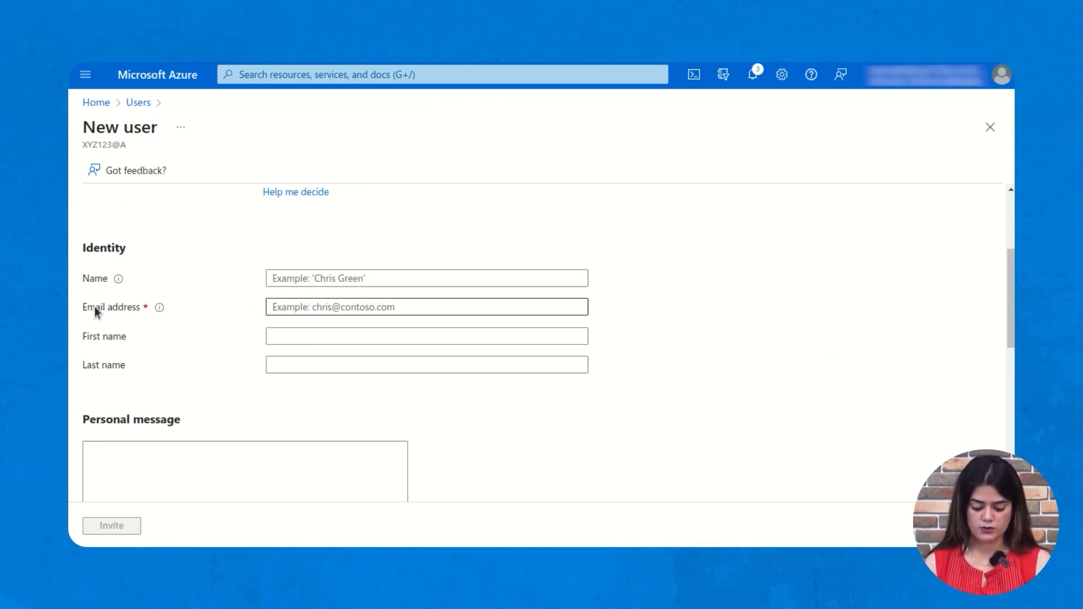
left_click(286, 278)
- Enter the guest's display name, e-mail address, first name and last name
type("s")
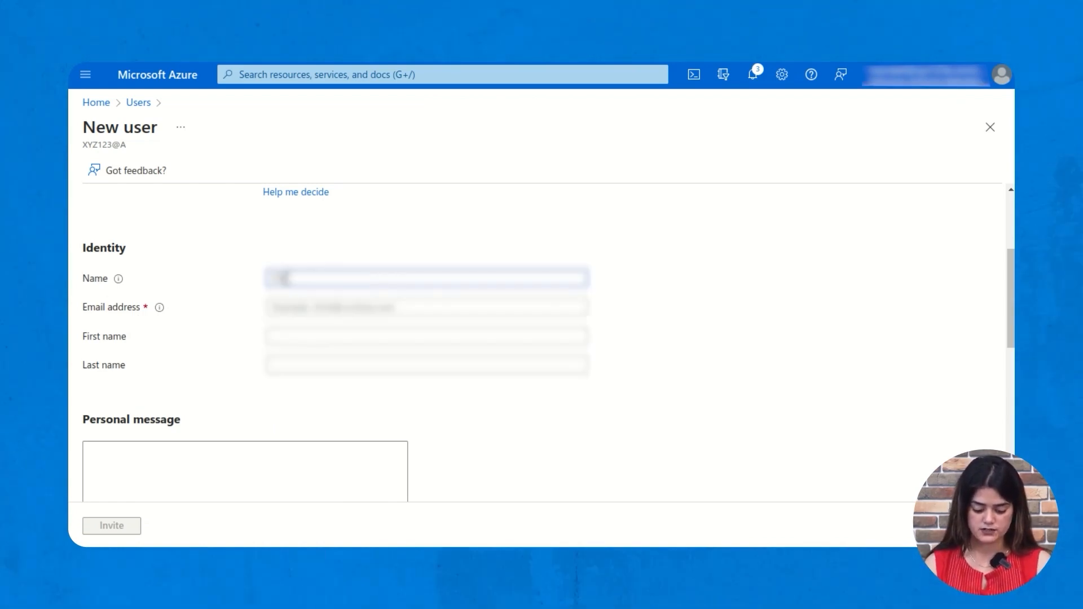
left_click(324, 302)
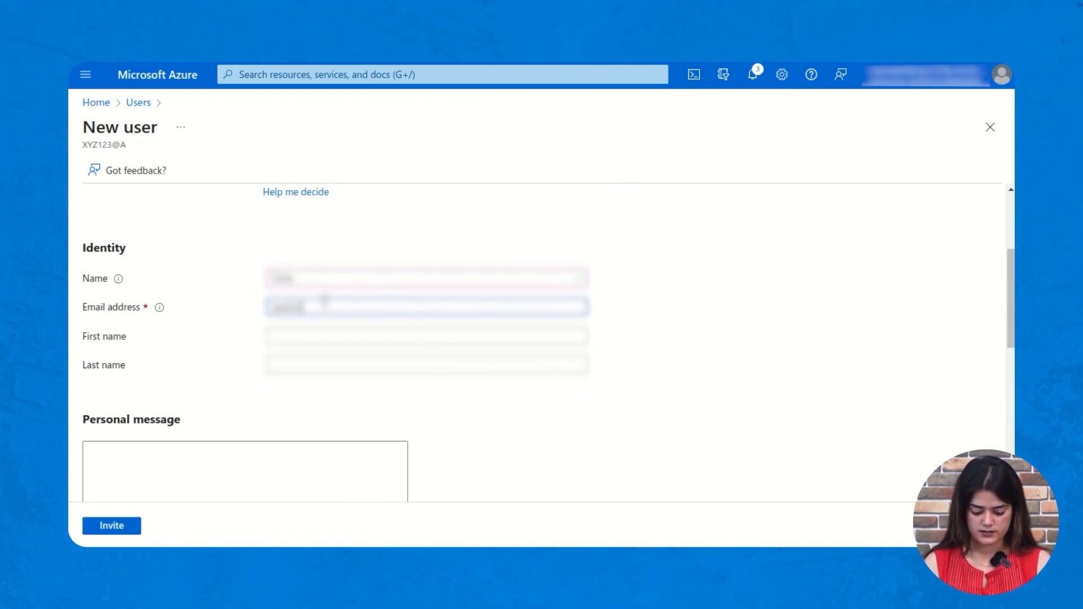
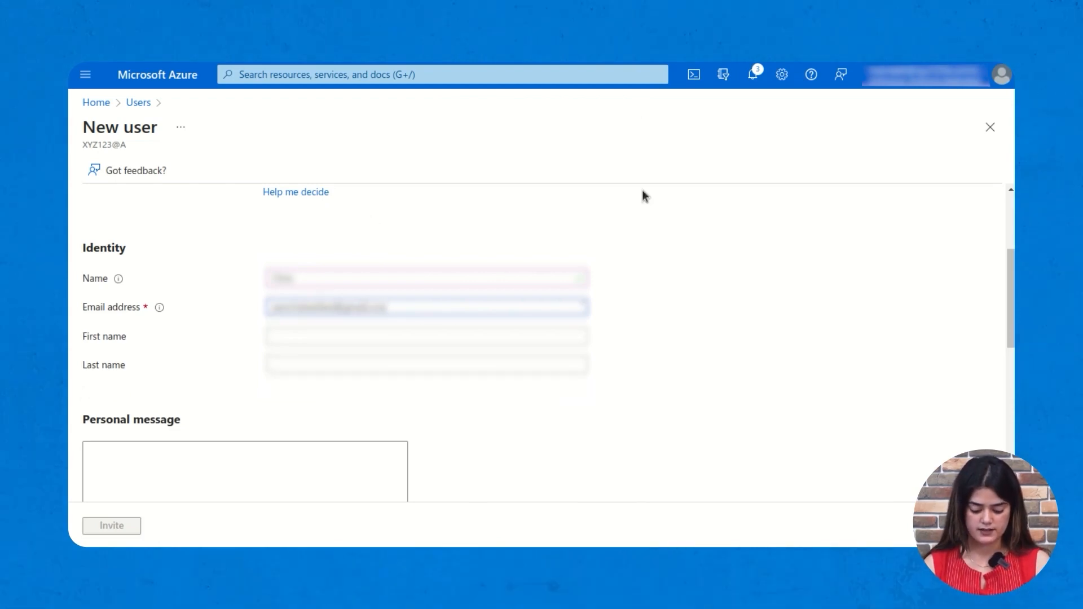
left_click(301, 337)
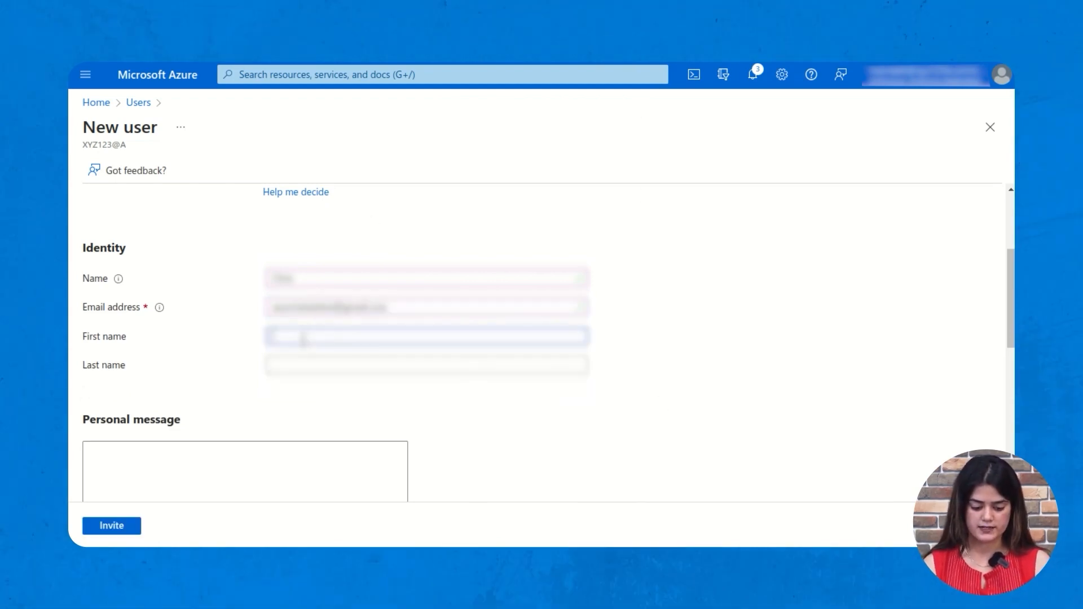
type("Test")
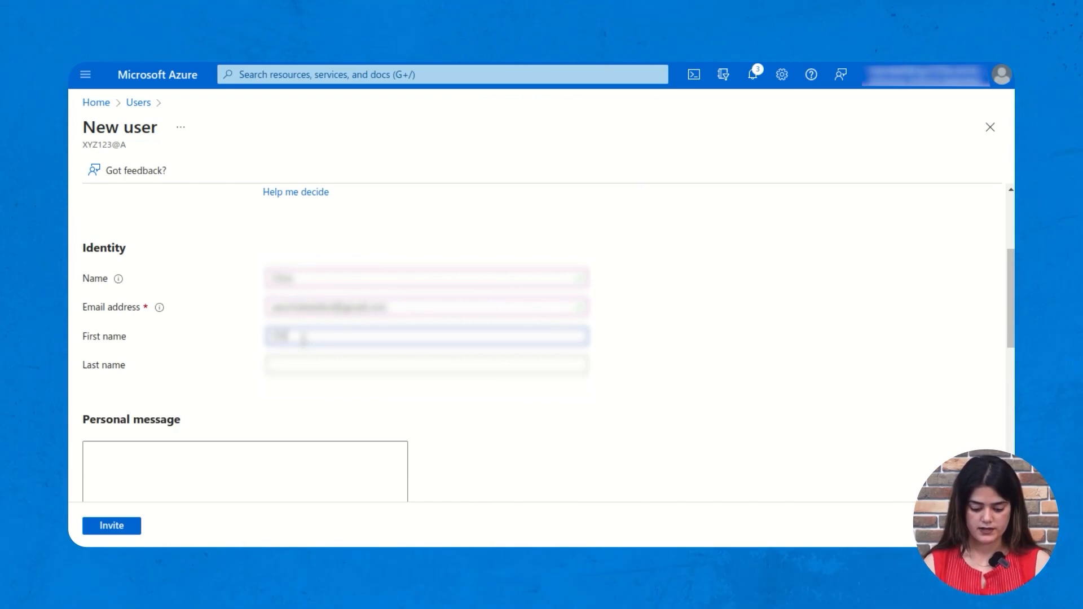
left_click(385, 363)
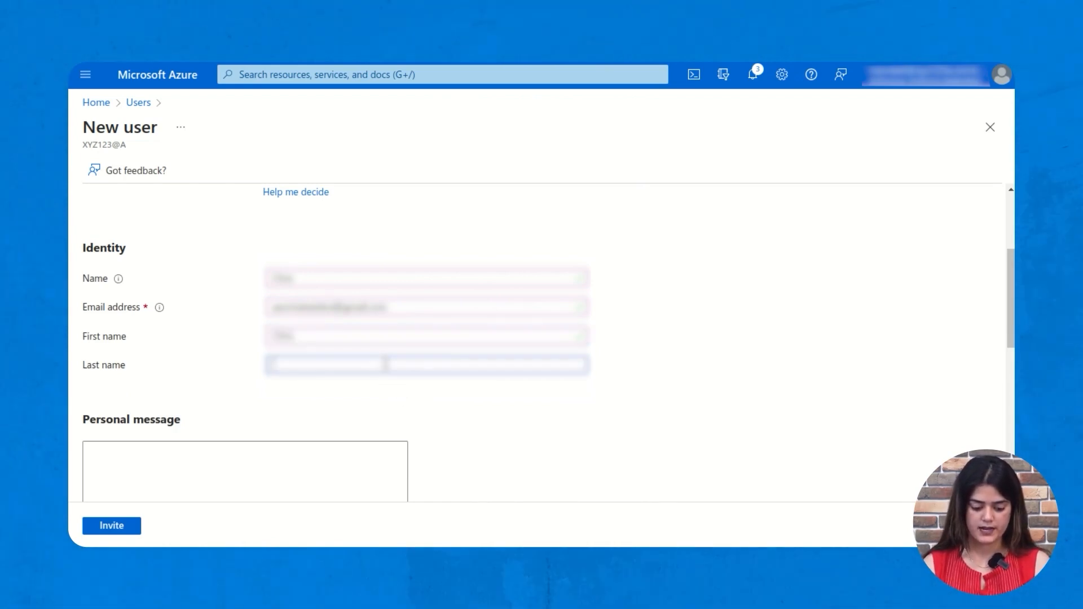
type("Doe")
left_click(483, 412)
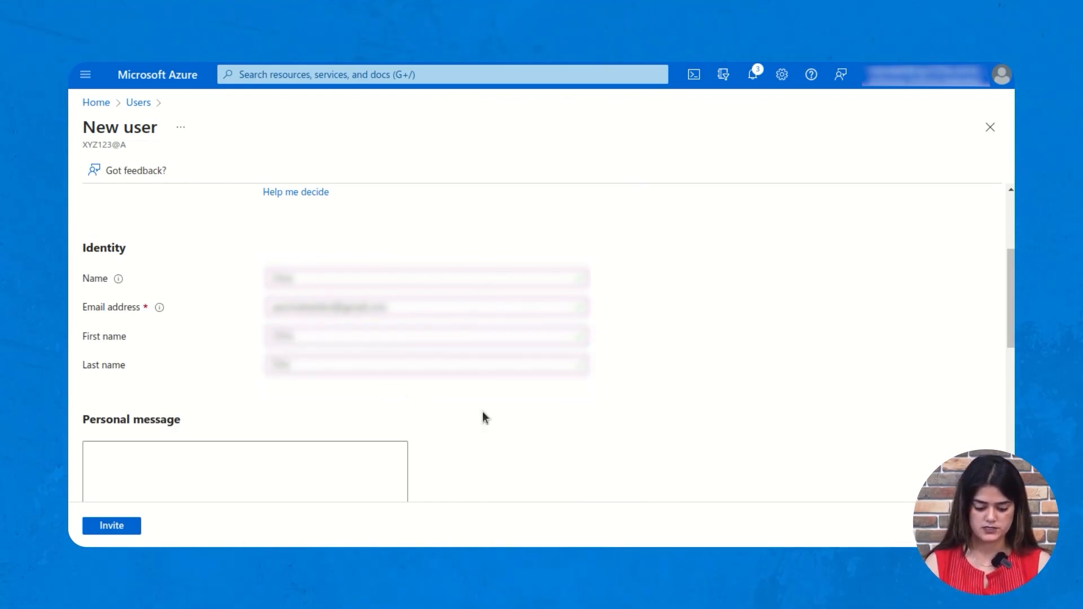
scroll(484, 413, "down", 2)
scroll(299, 307, "down", 3)
scroll(263, 317, "up", 3)
- Add the personal message 'Hi, Please accept the innvite.' and send the invitation
left_click(232, 359)
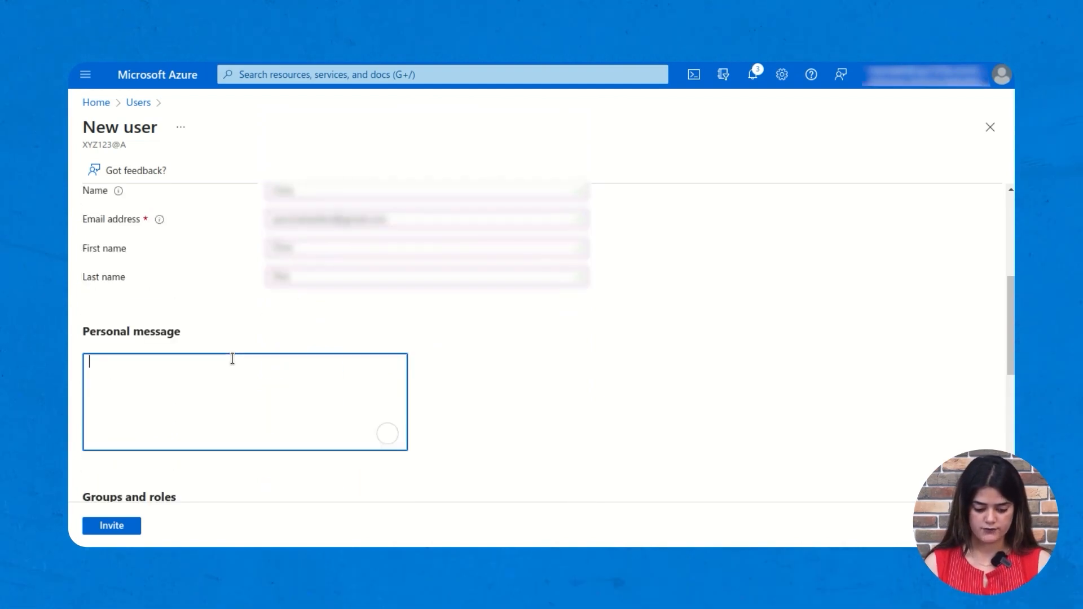
type("Hi,")
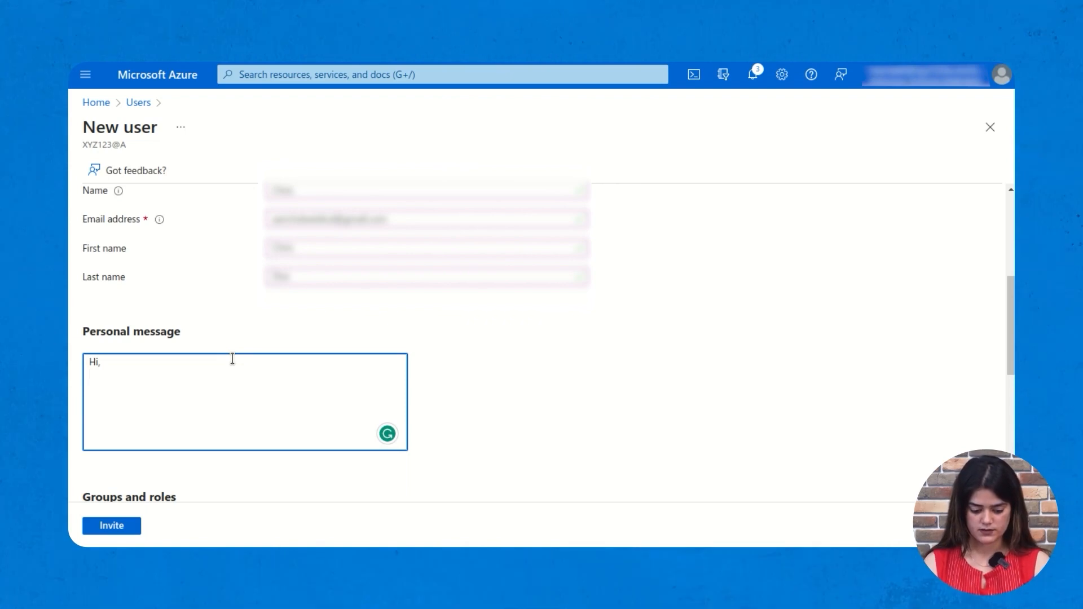
type("Please accept the innvite.")
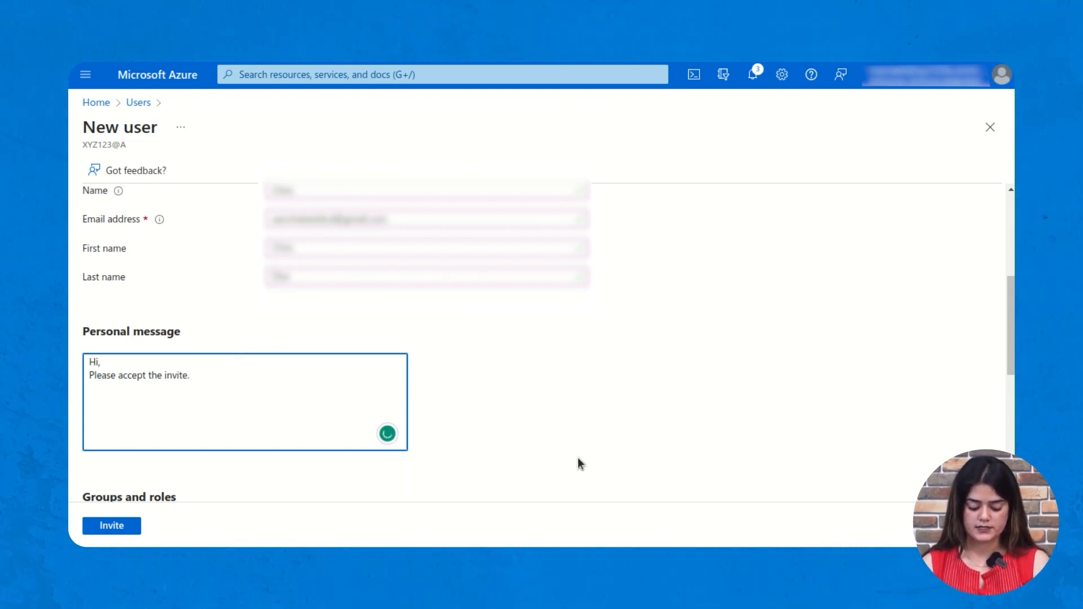
left_click(116, 527)
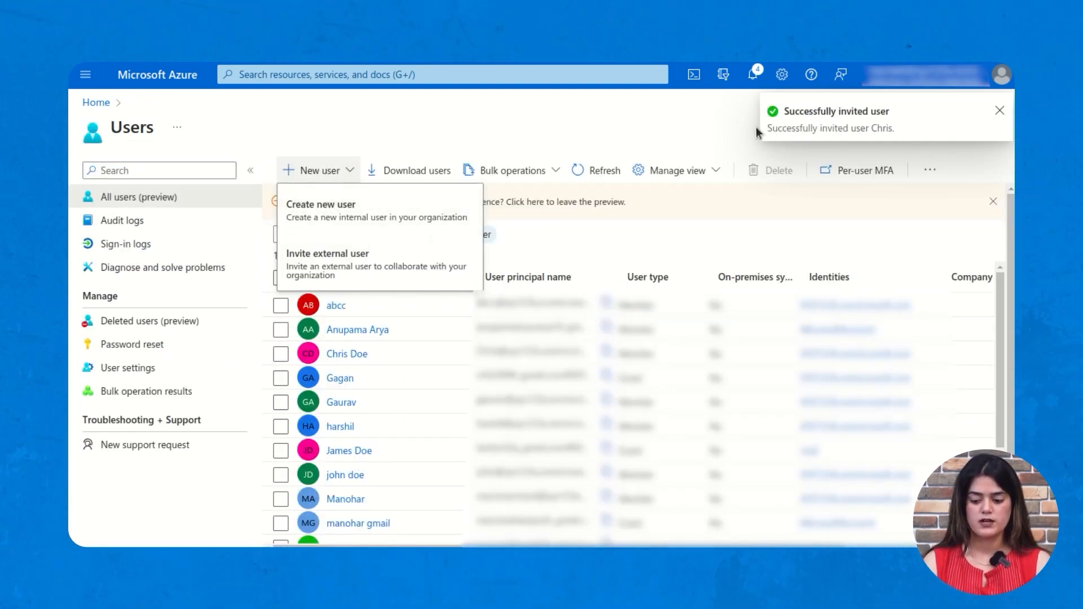
- Open Gmail in a new tab and refresh the inbox for new mail
key("ctrl+t")
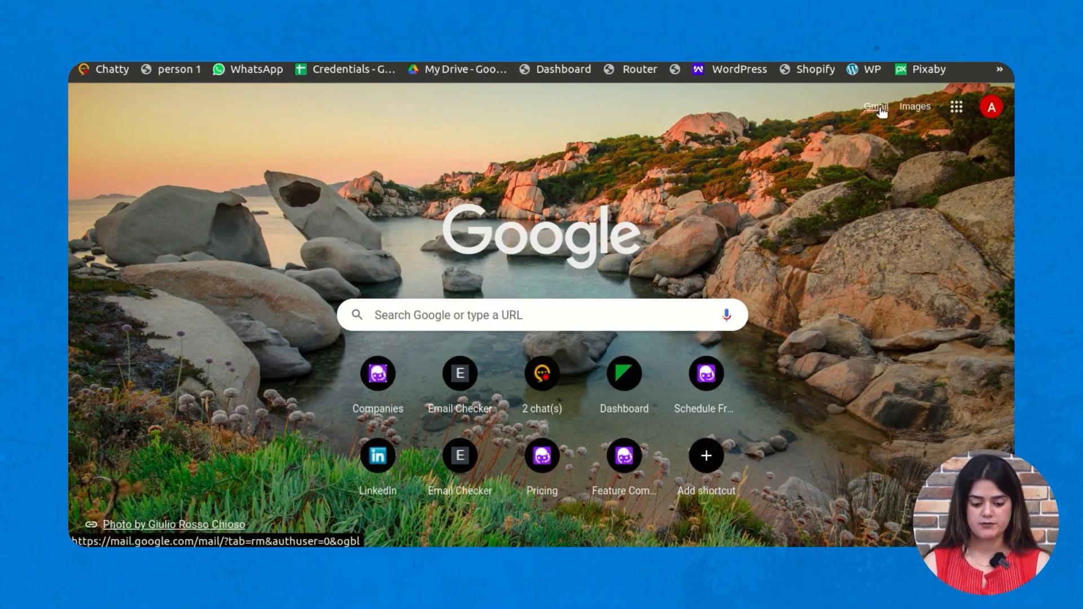
left_click(877, 107)
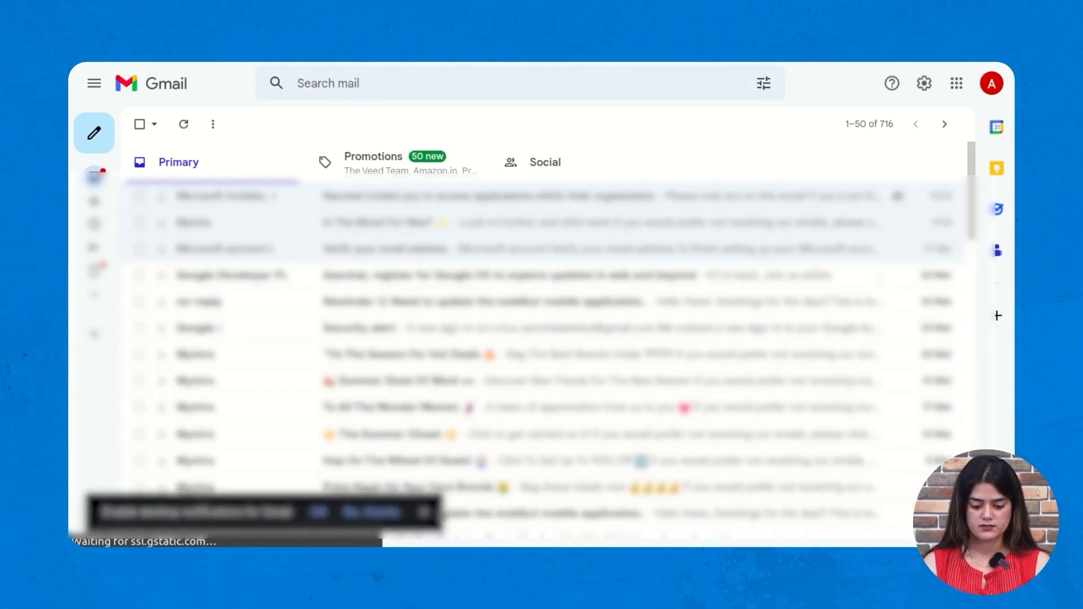
left_click(425, 512)
key("F5")
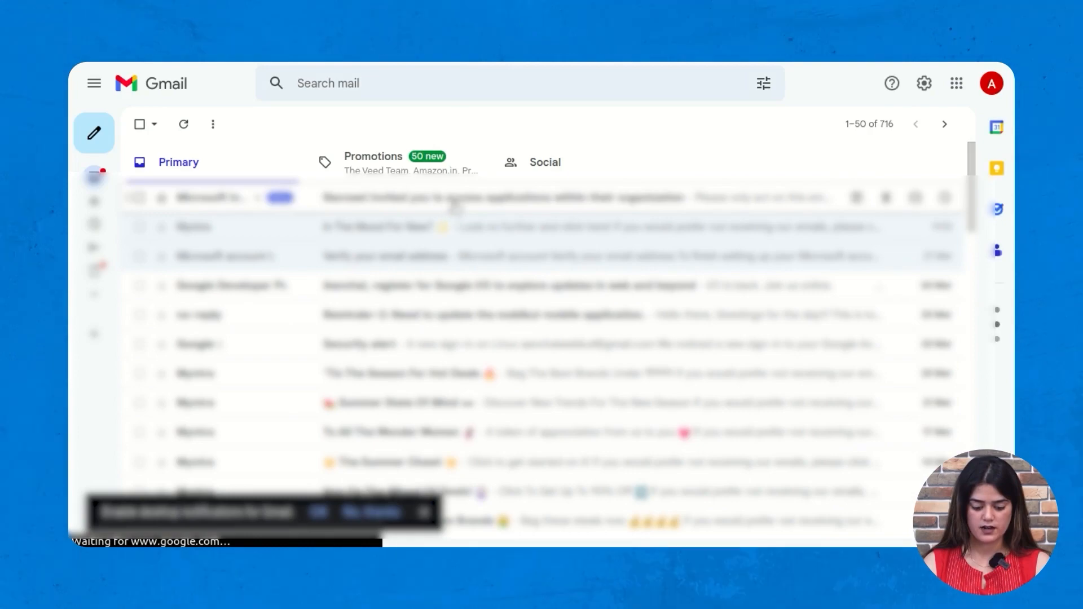
- Open the Microsoft invitation e-mail, show its full content, and accept the invitation
left_click(453, 207)
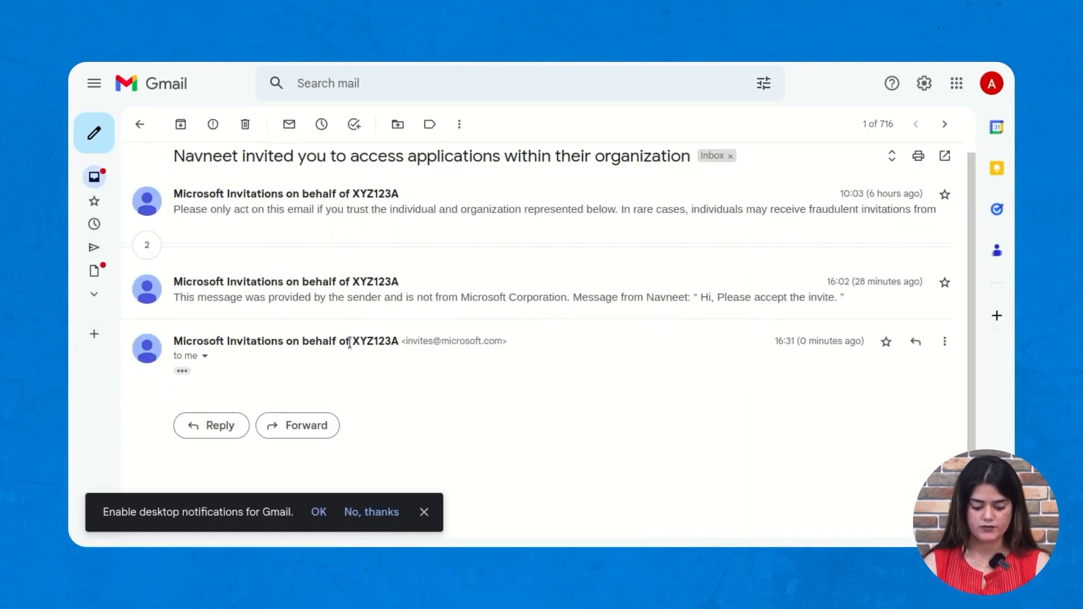
left_click(182, 370)
scroll(470, 424, "down", 8)
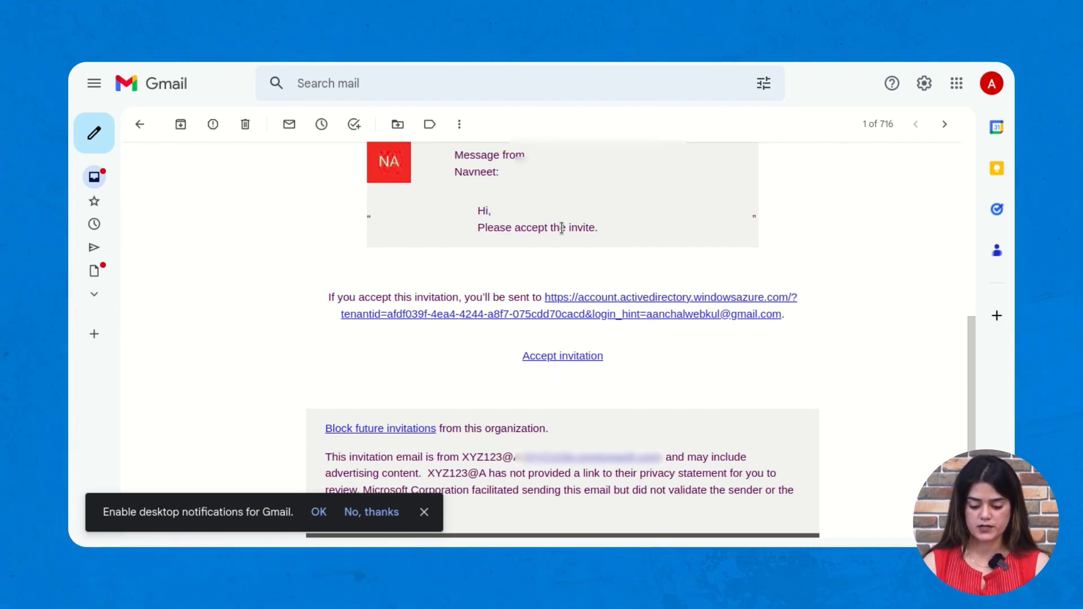
left_click(581, 357)
- Accept the organization's requested permissions and dismiss the error message on My Apps
scroll(761, 303, "down", 2)
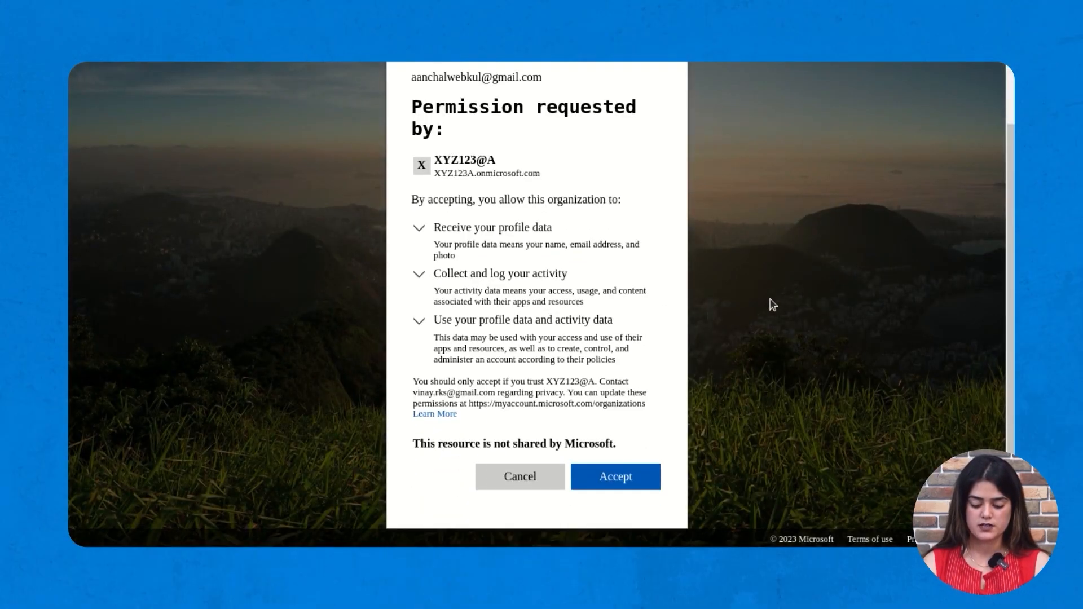
scroll(575, 273, "up", 2)
scroll(548, 252, "down", 2)
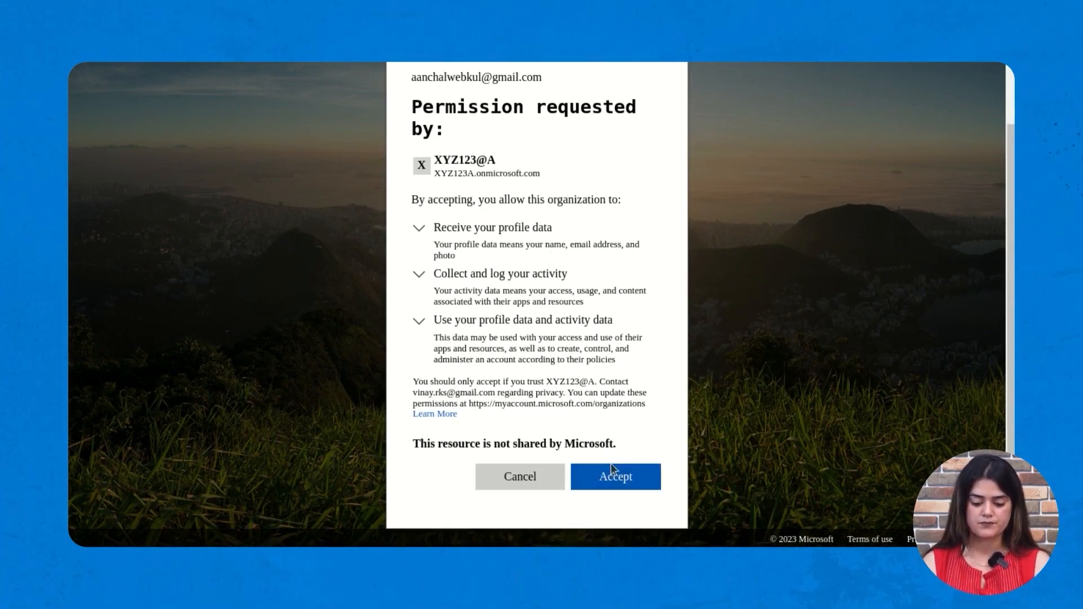
left_click(615, 477)
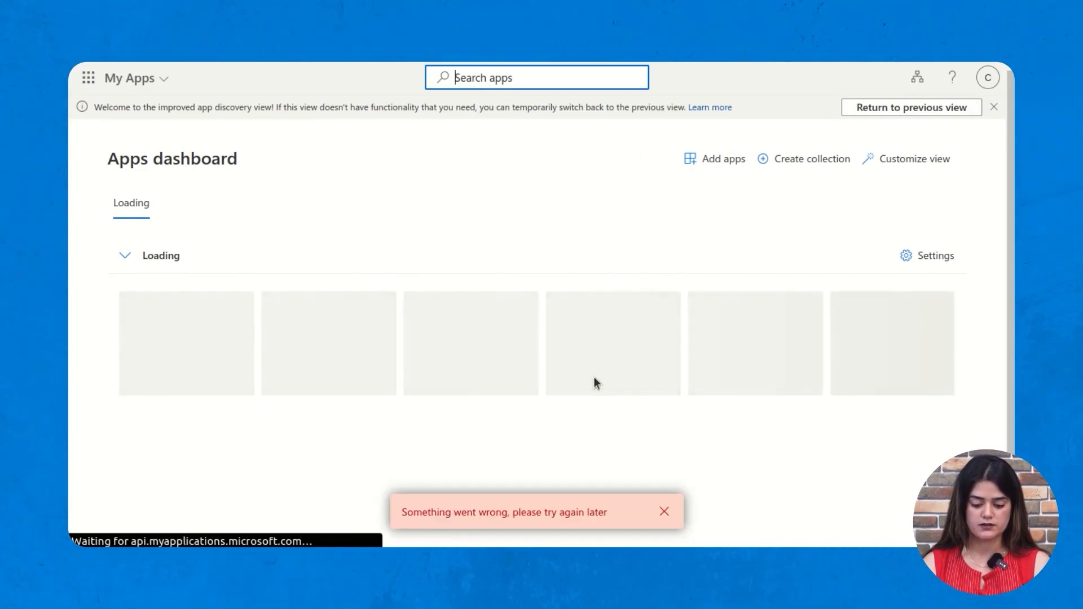
left_click(659, 511)
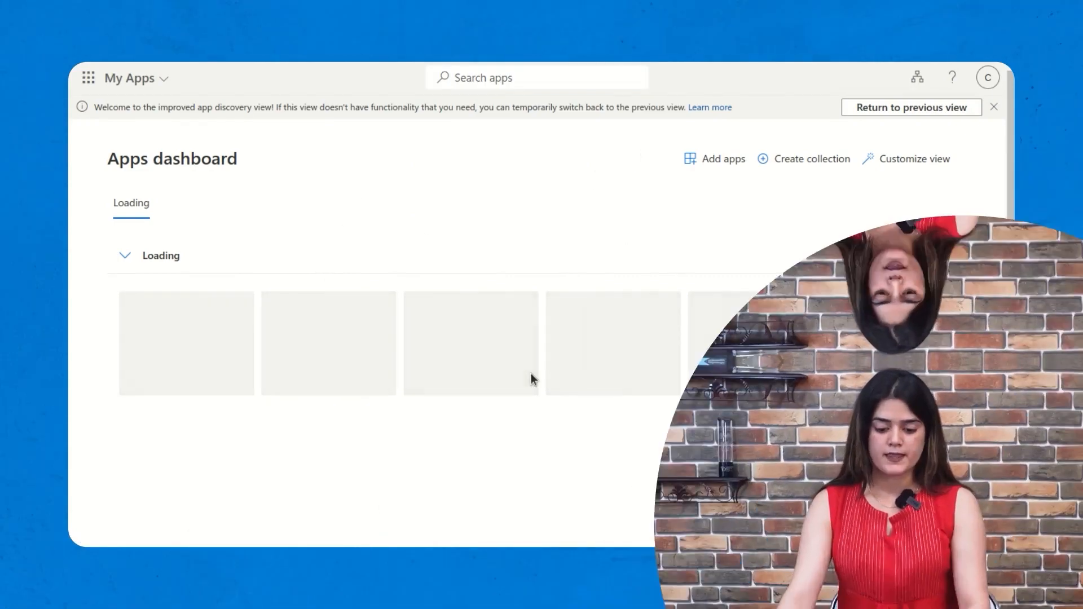